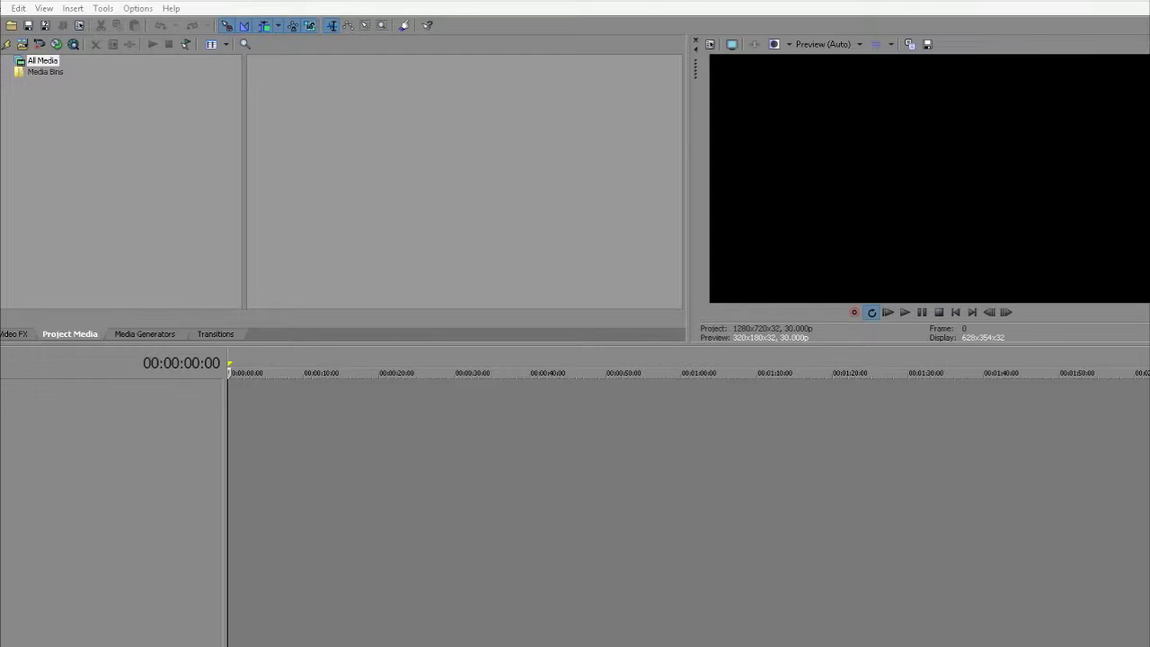
Start importing media from disk and browse to the folder holding the bike footage on the Desktop
key("alt+f")
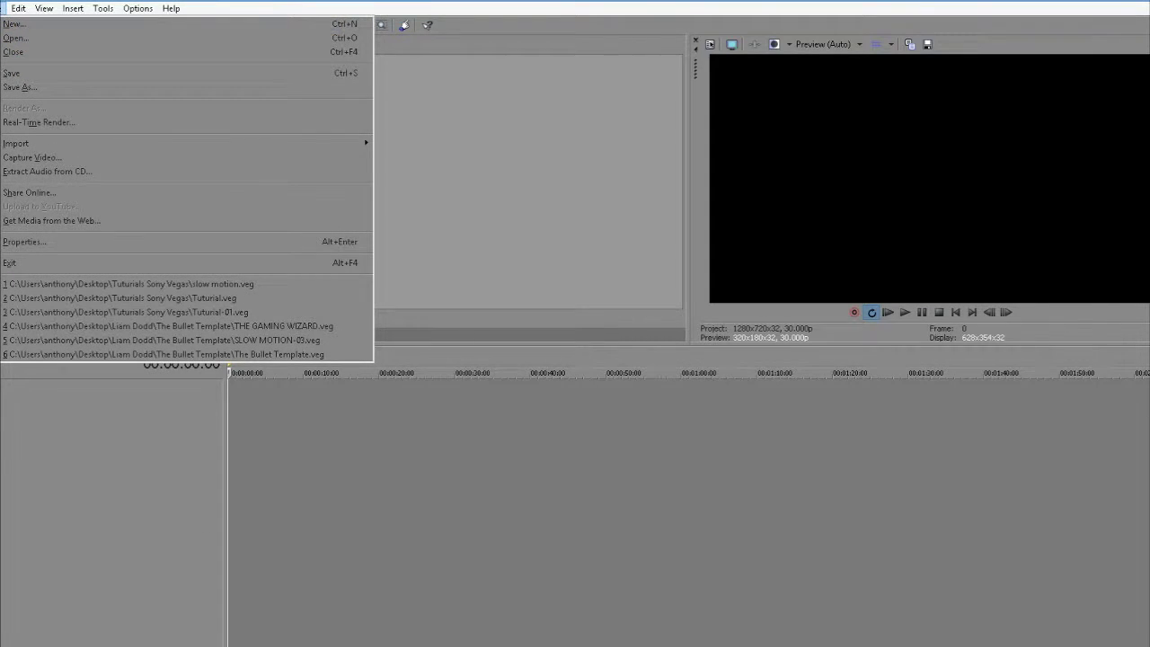
mouse_move(15, 142)
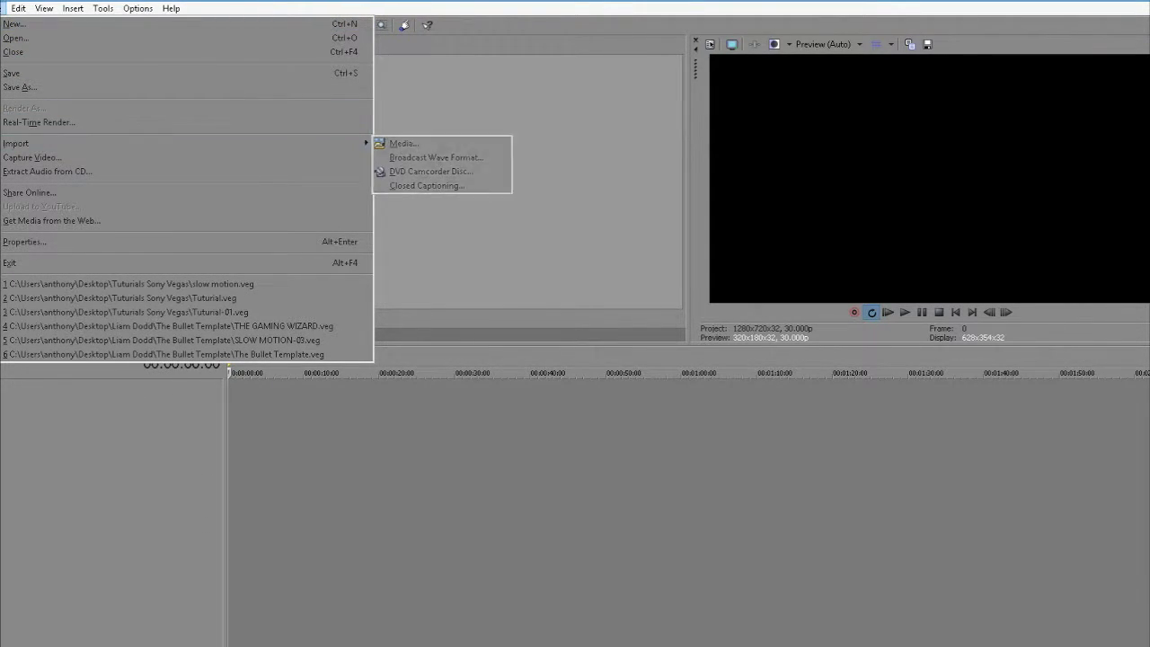
left_click(403, 143)
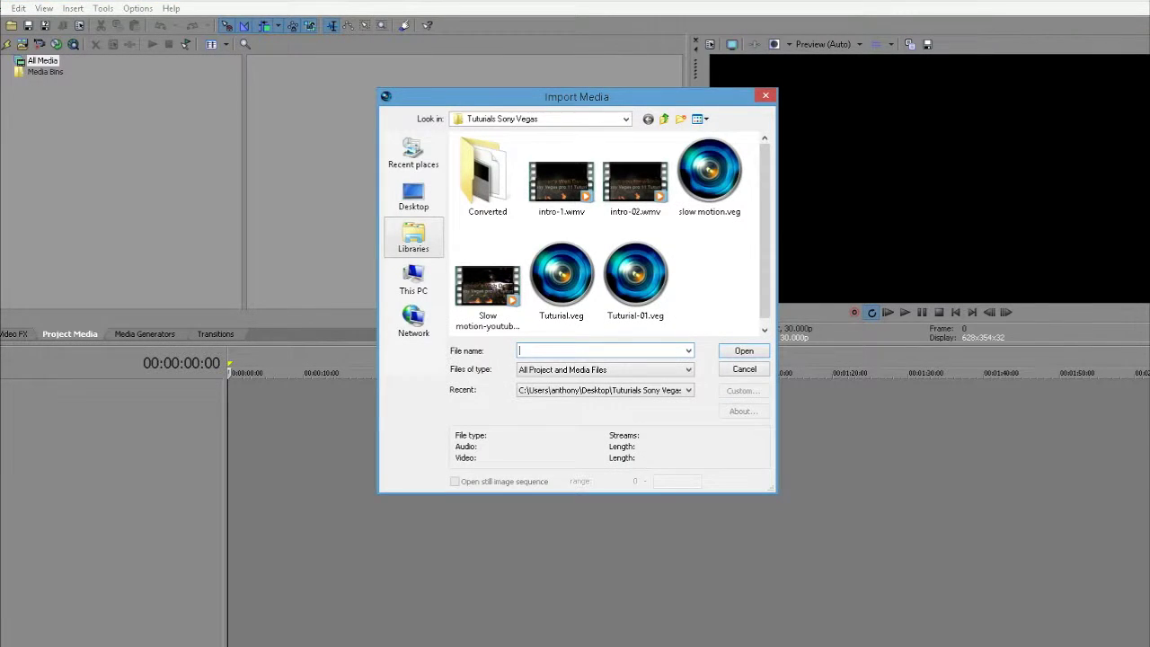
left_click(414, 195)
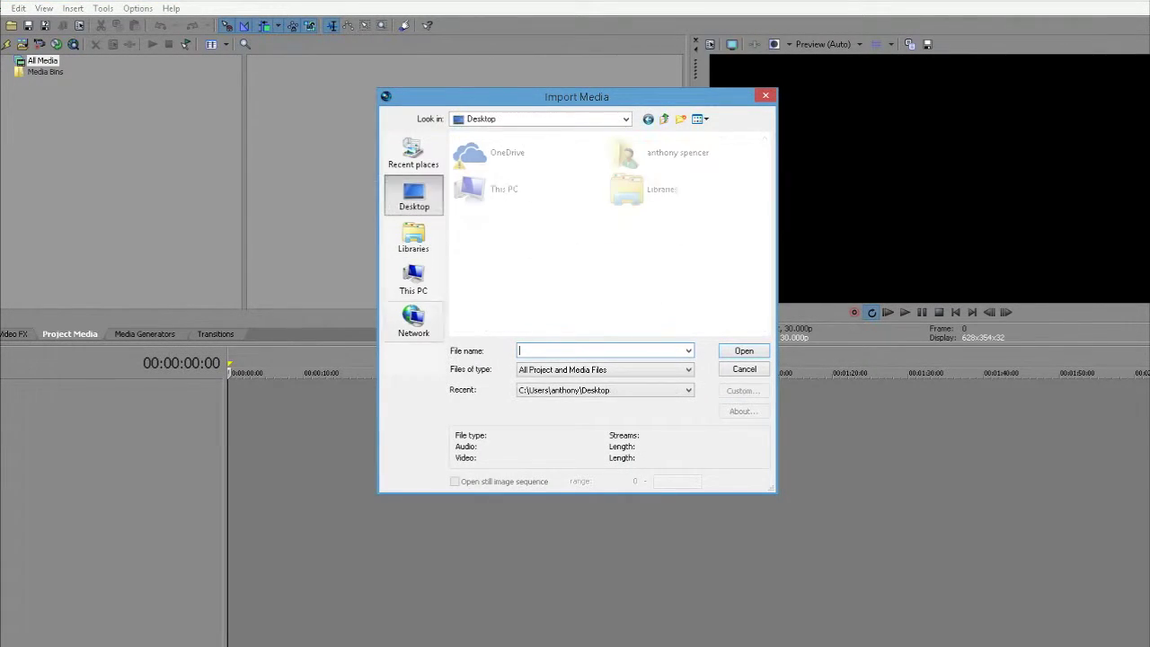
scroll(606, 233, "down", 5)
left_click_drag(765, 255, 765, 262)
scroll(606, 234, "up", 2)
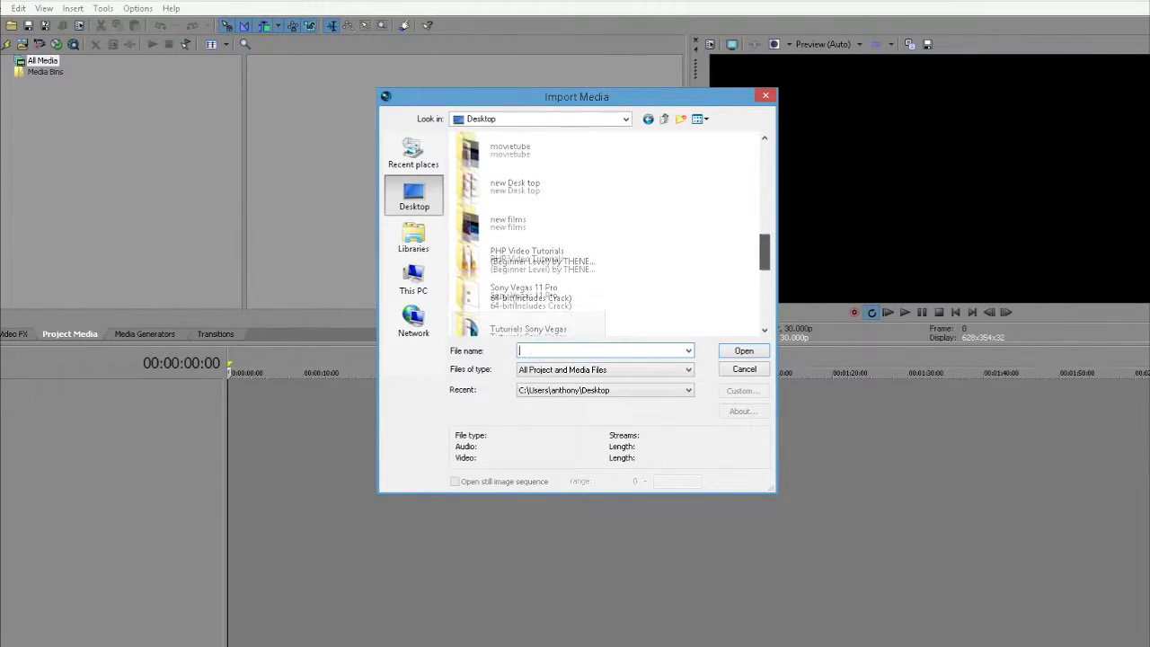
scroll(469, 212, "up", 1)
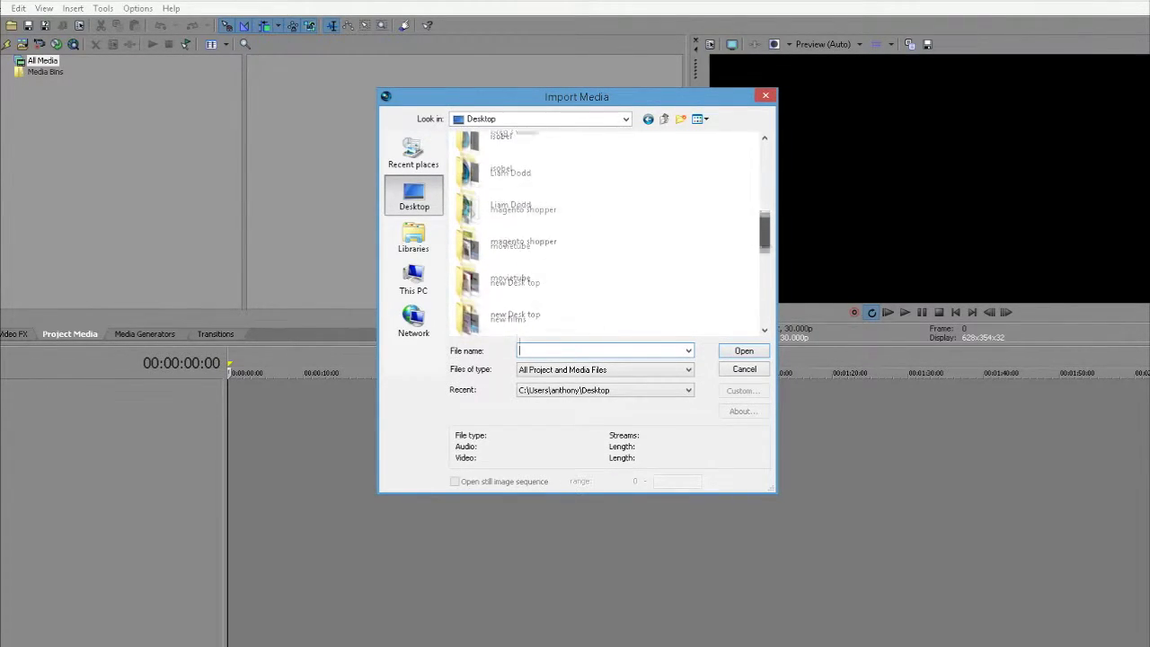
double_click(510, 223)
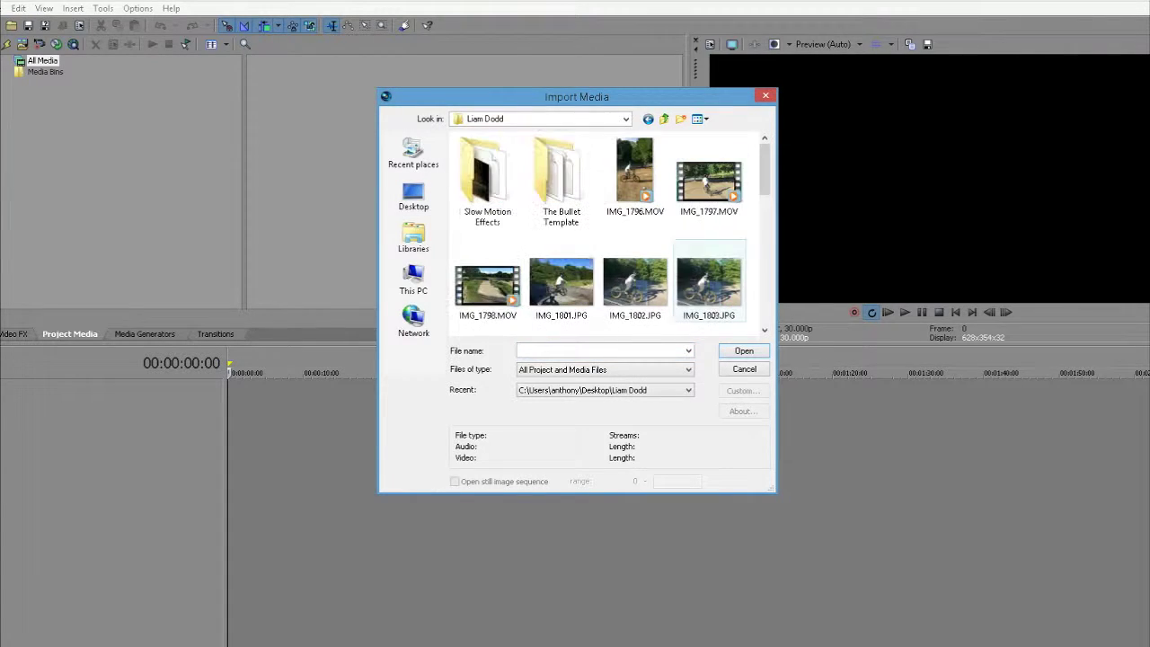
Import the clips IMG_1797.MOV and IMG_1798.MOV together into the project media
scroll(612, 233, "down", 1)
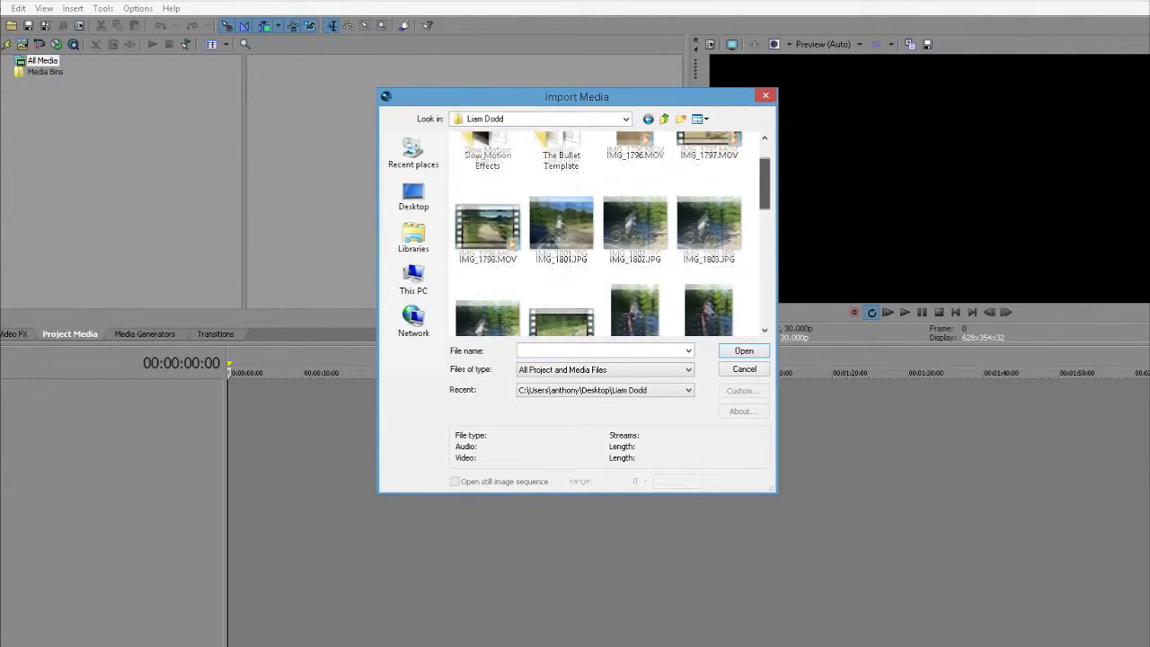
left_click(709, 157)
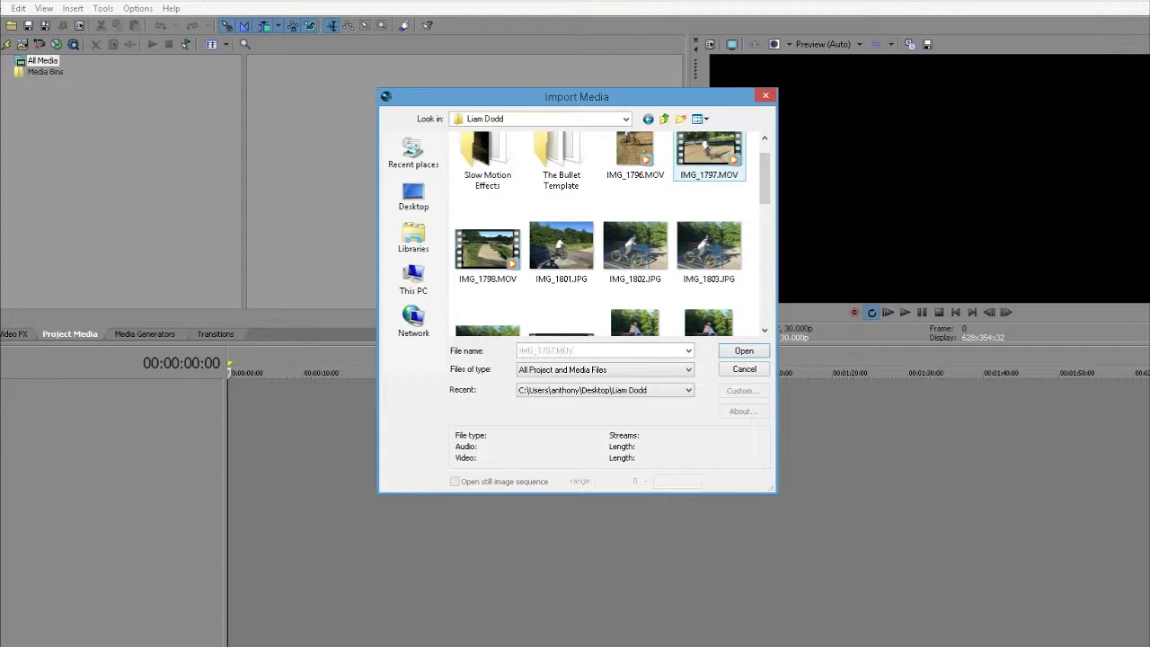
left_click(488, 276, "ctrl")
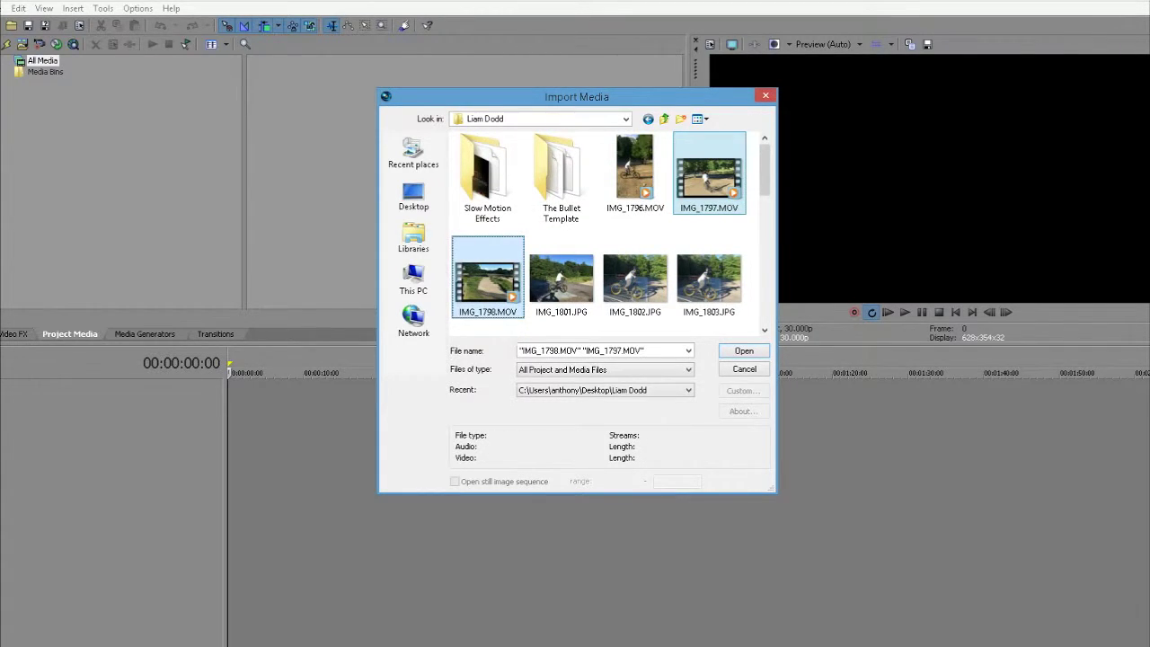
left_click(743, 350)
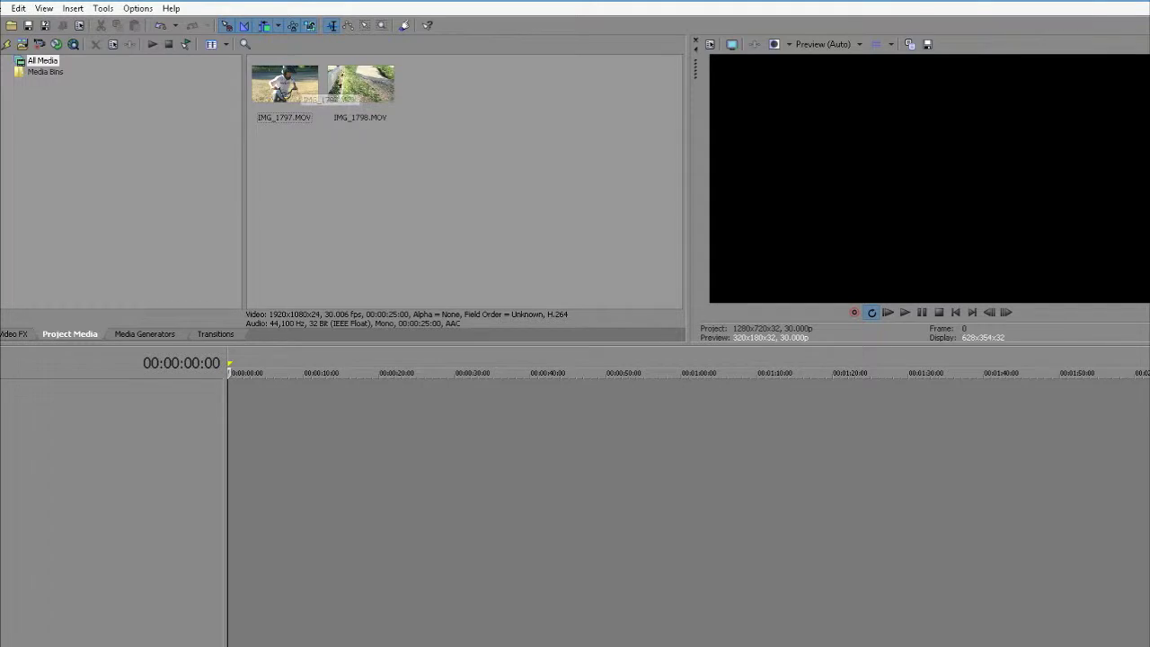
Place IMG_1797.MOV and IMG_1798.MOV on separate tracks at the timeline start and make both video events about one minute long
left_click_drag(284, 83, 229, 465)
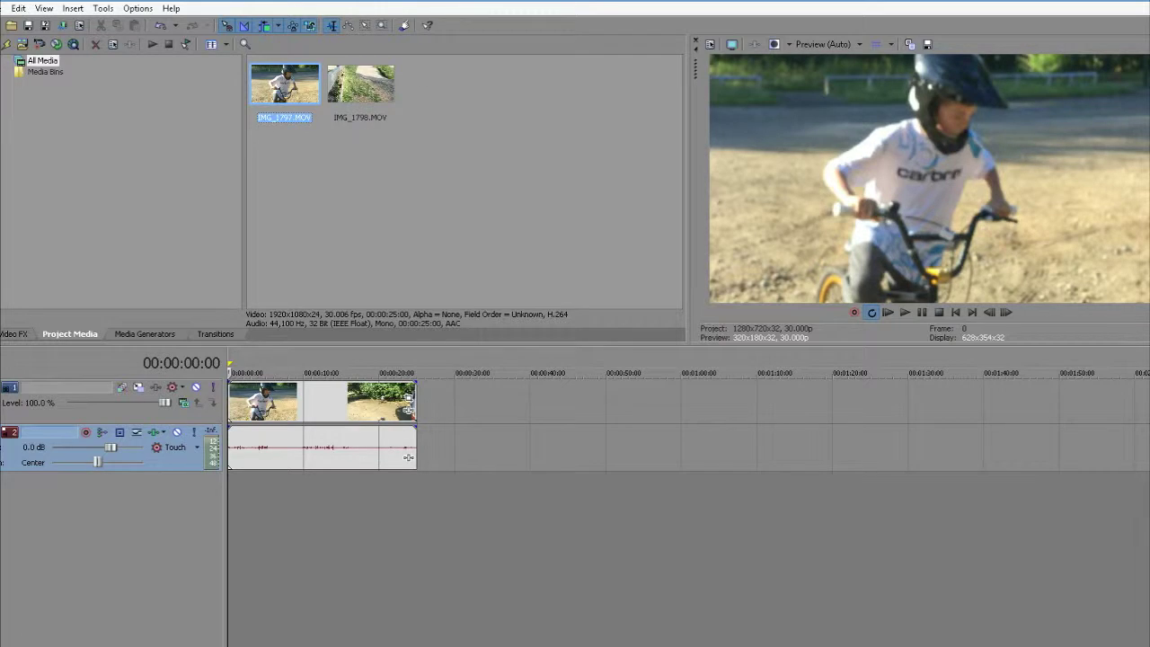
left_click_drag(360, 83, 229, 499)
scroll(688, 471, "down", 1)
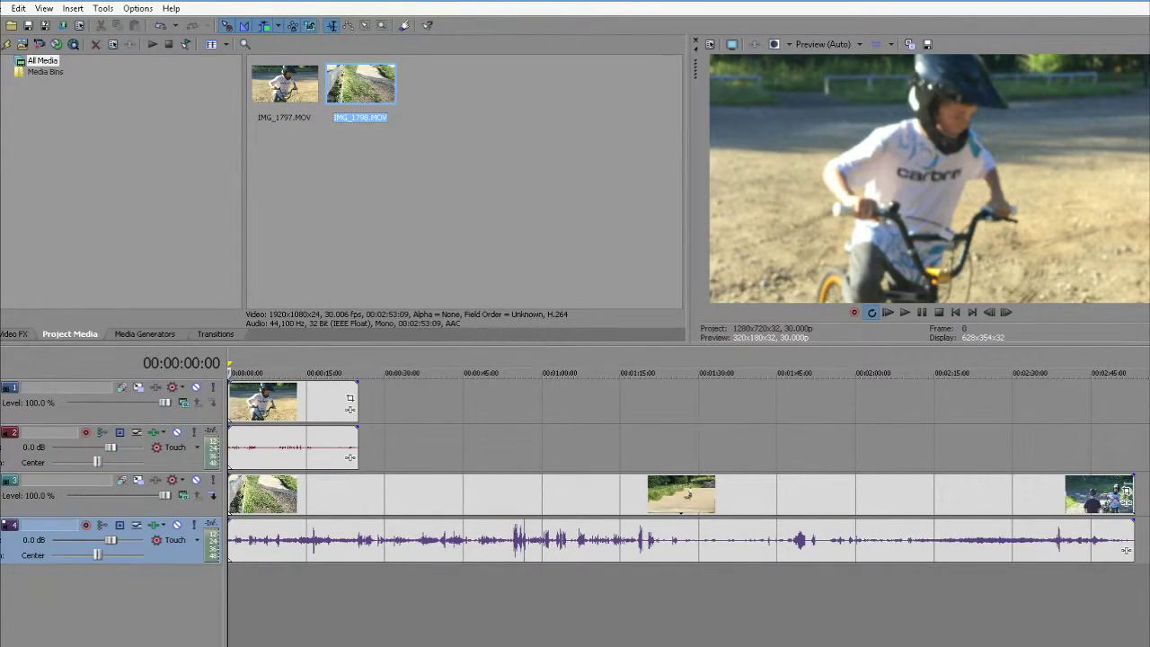
left_click_drag(357, 402, 541, 410)
left_click_drag(1132, 494, 536, 493)
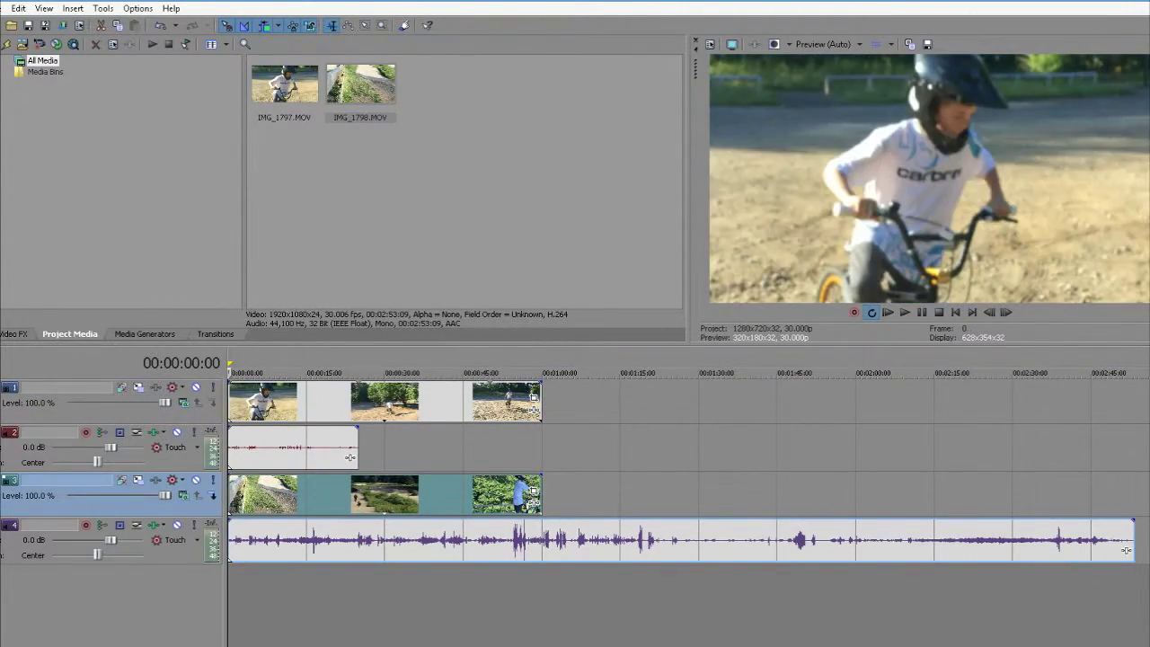
Delete the audio events of both clips, keeping only their video events
right_click(299, 438)
left_click(327, 232)
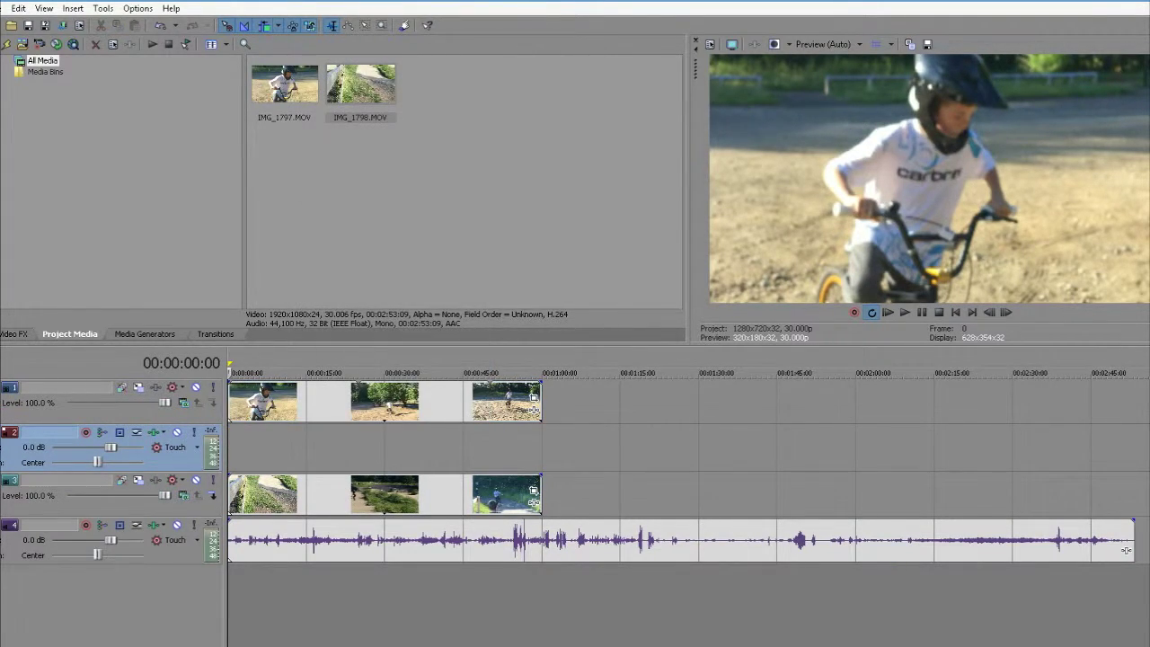
right_click(301, 543)
left_click(377, 337)
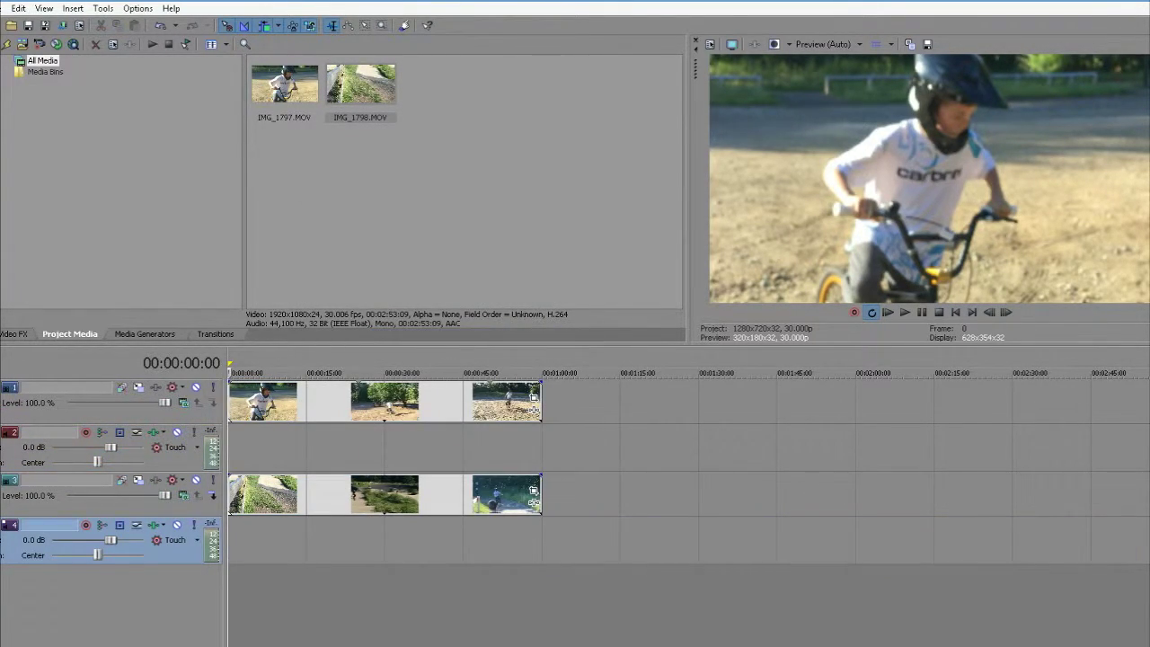
Move the IMG_1798 video track directly beneath the IMG_1797 track and shorten both video events to about 37 seconds
left_click(108, 495)
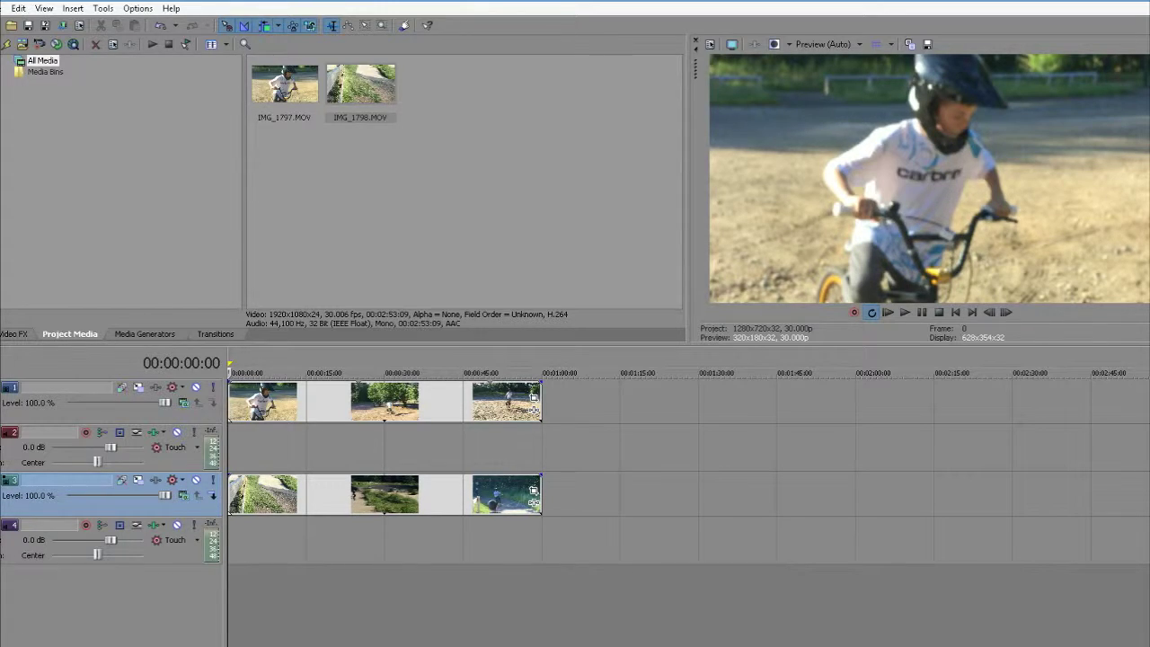
left_click_drag(212, 495, 212, 447)
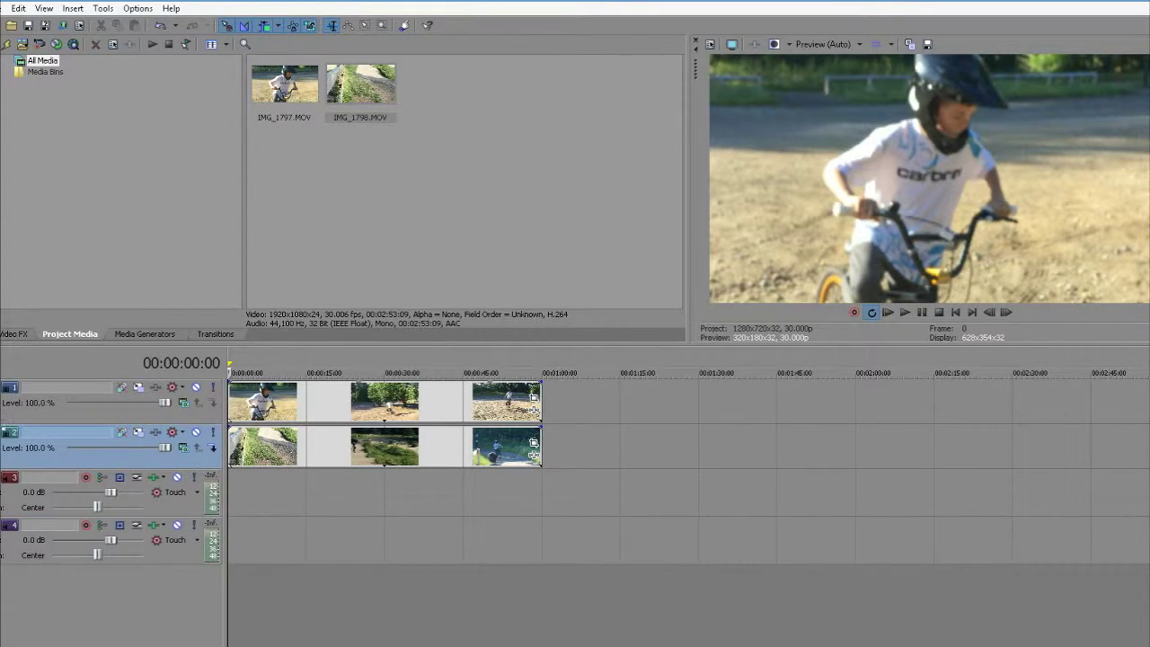
left_click_drag(540, 392, 424, 388)
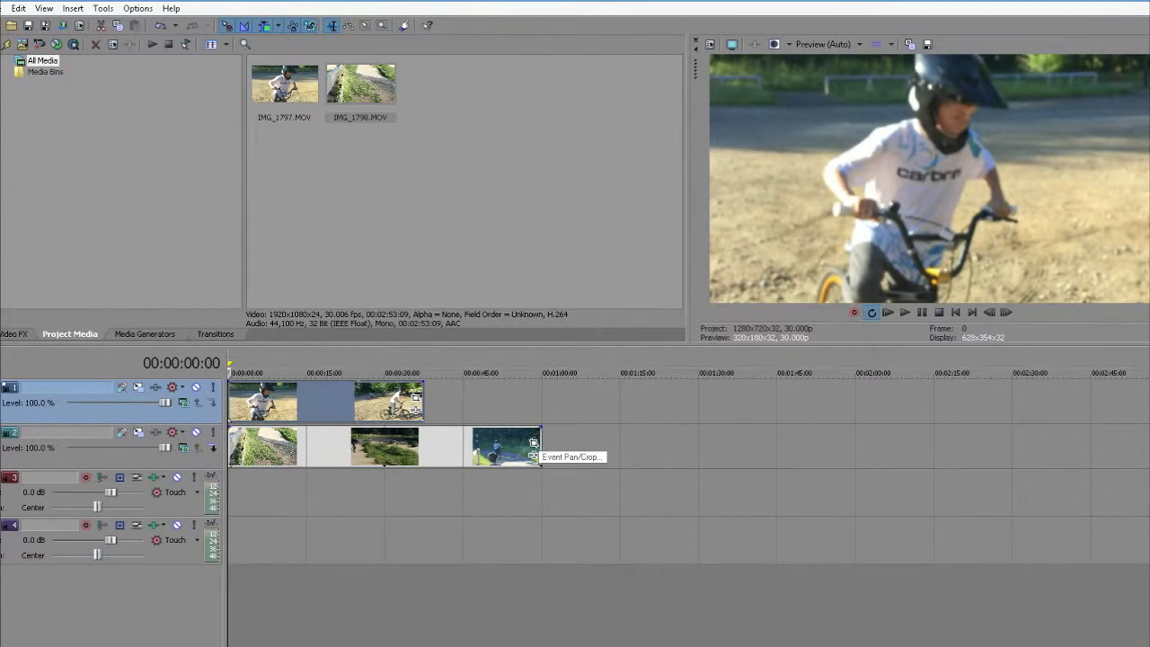
left_click_drag(535, 443, 423, 443)
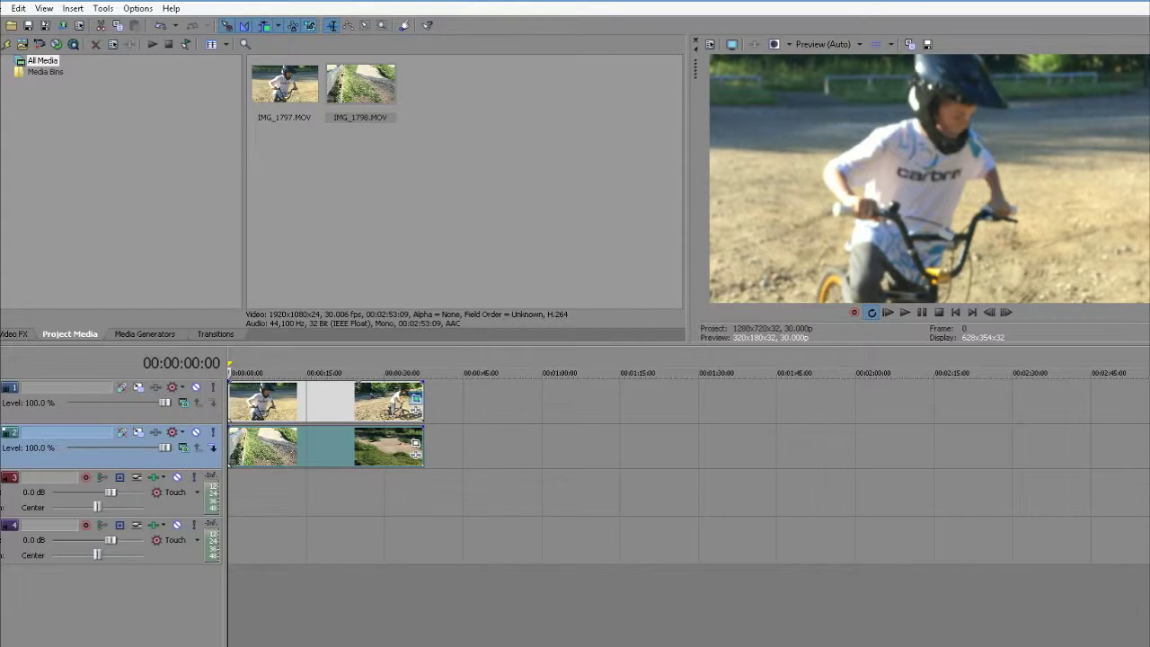
Open Event Pan/Crop for the IMG_1797 event and start a fresh Calculator beside its settings
left_click(415, 397)
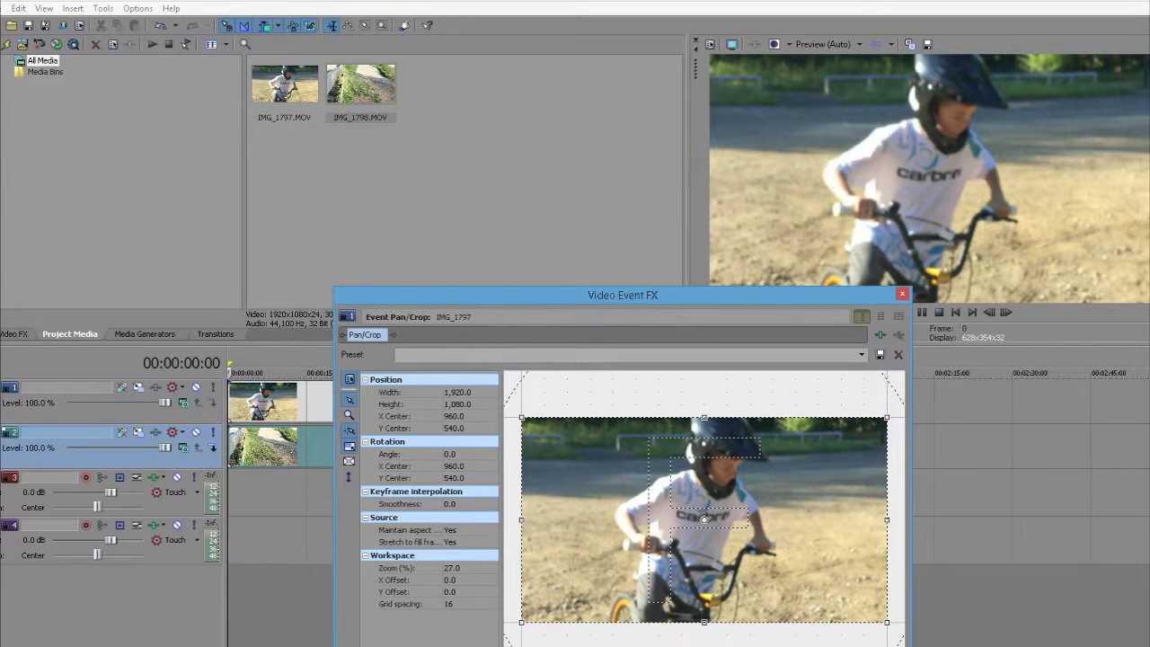
left_click_drag(623, 294, 588, 217)
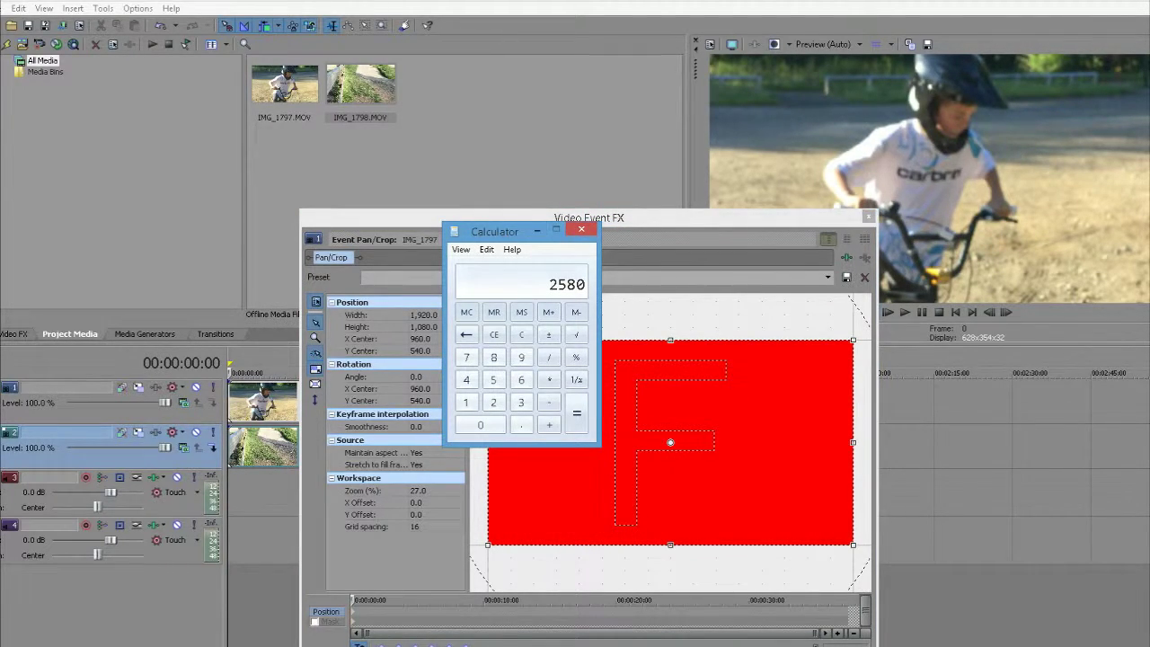
left_click_drag(511, 232, 645, 239)
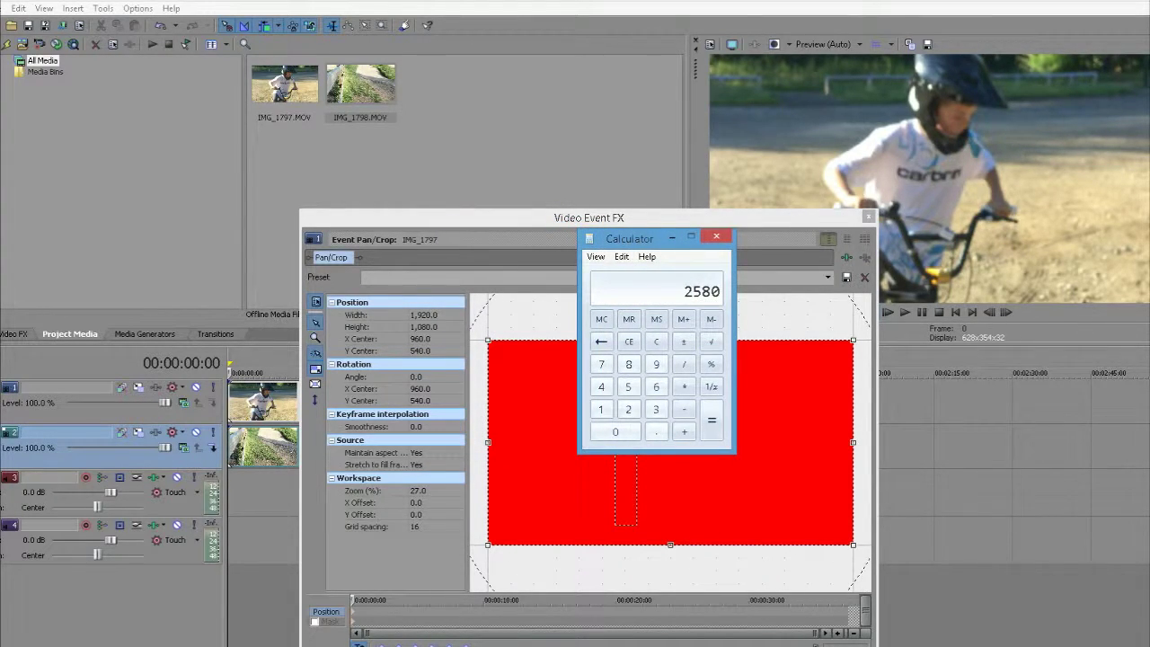
key("alt+F4")
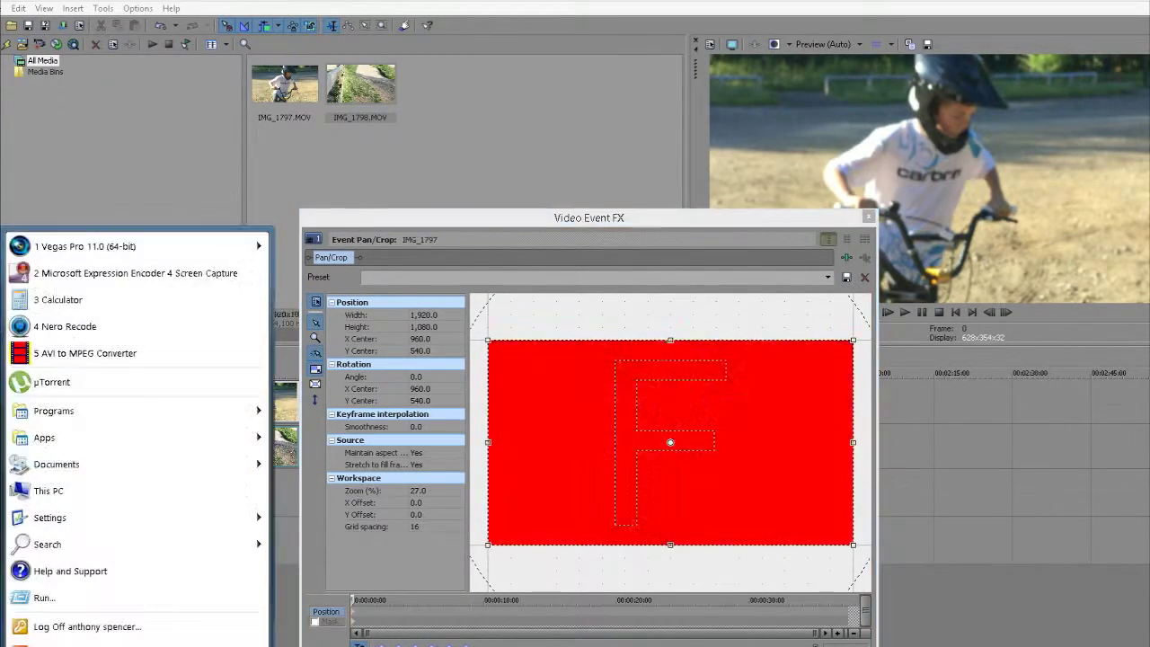
type("ca")
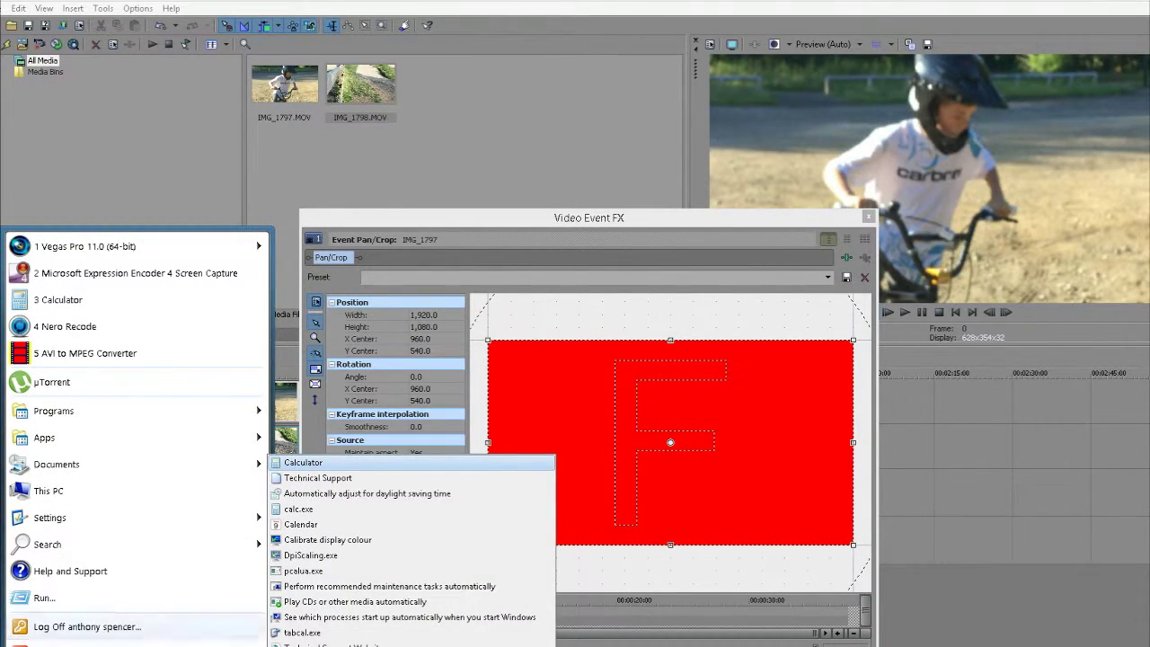
key("Return")
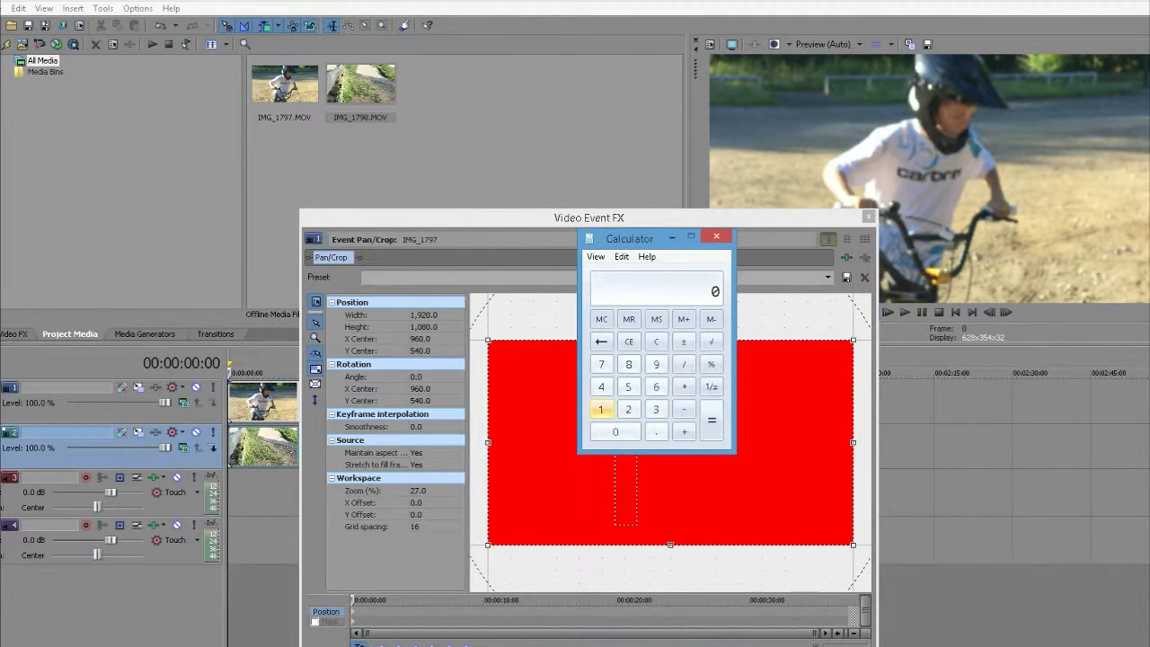
Multiply the frame width of 1920 by 2 in Calculator
left_click(601, 409)
left_click(655, 363)
left_click(628, 409)
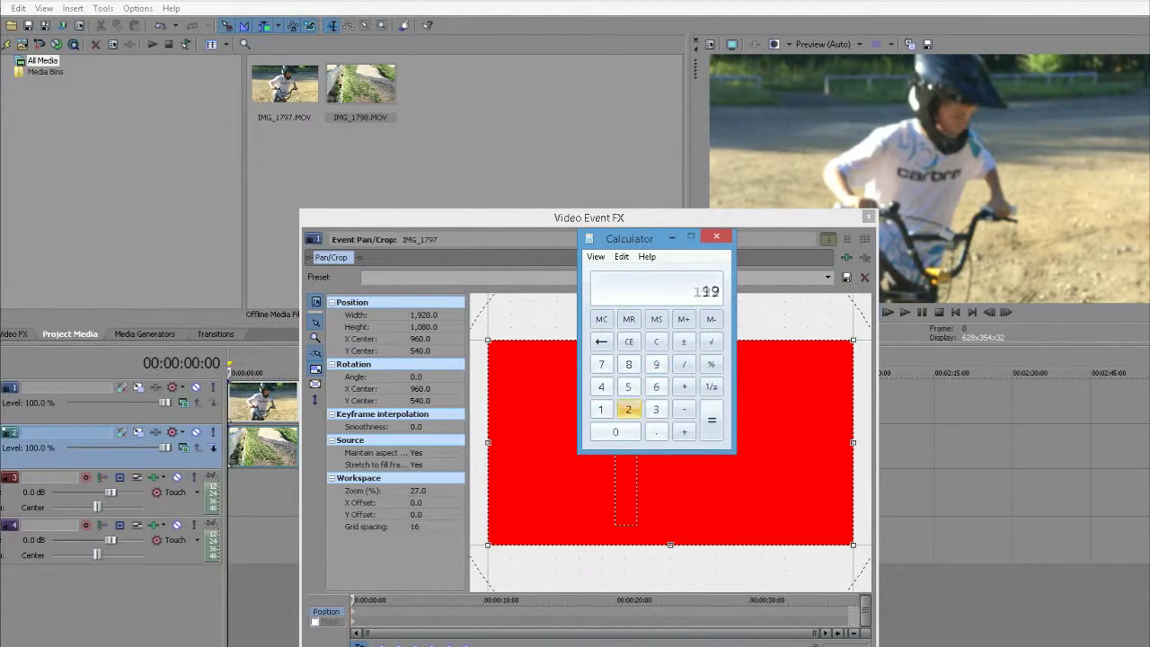
left_click(615, 431)
left_click(684, 386)
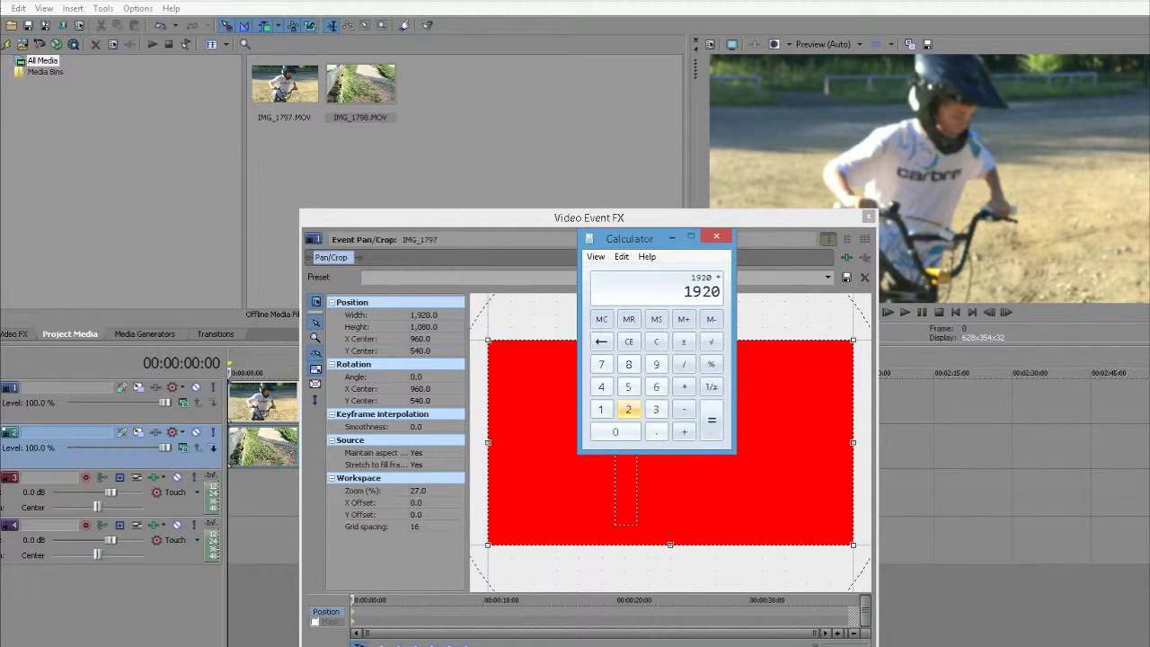
left_click(628, 408)
left_click(711, 420)
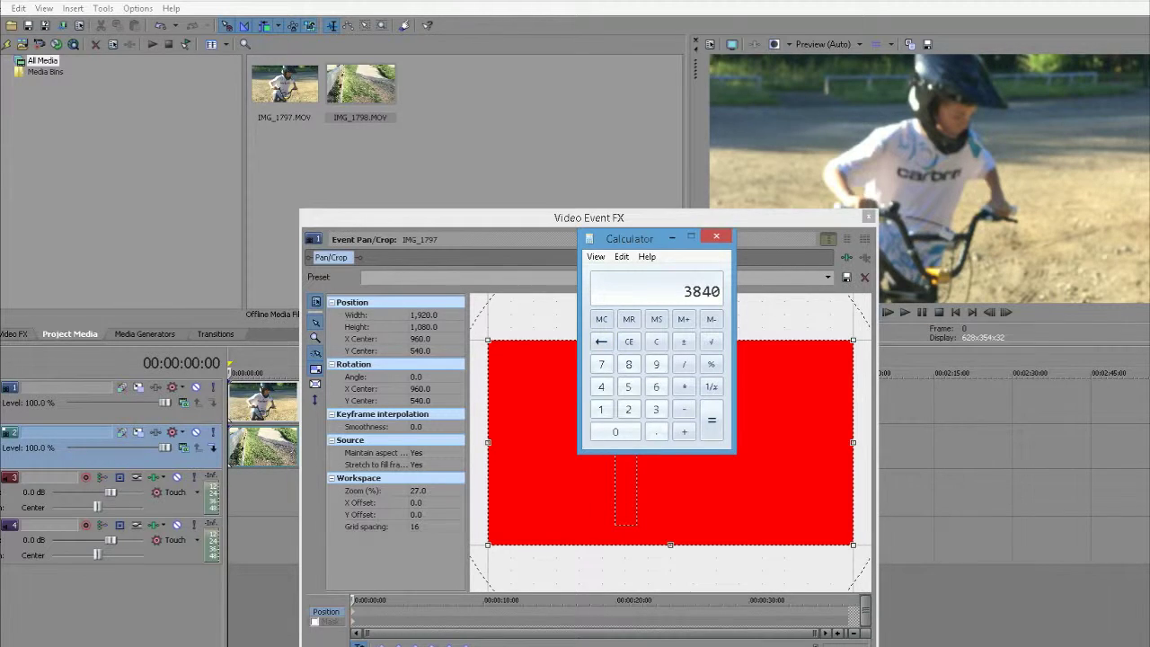
Return to the Event Pan/Crop settings of IMG_1797 and set the position width to 3840
key("alt+F4")
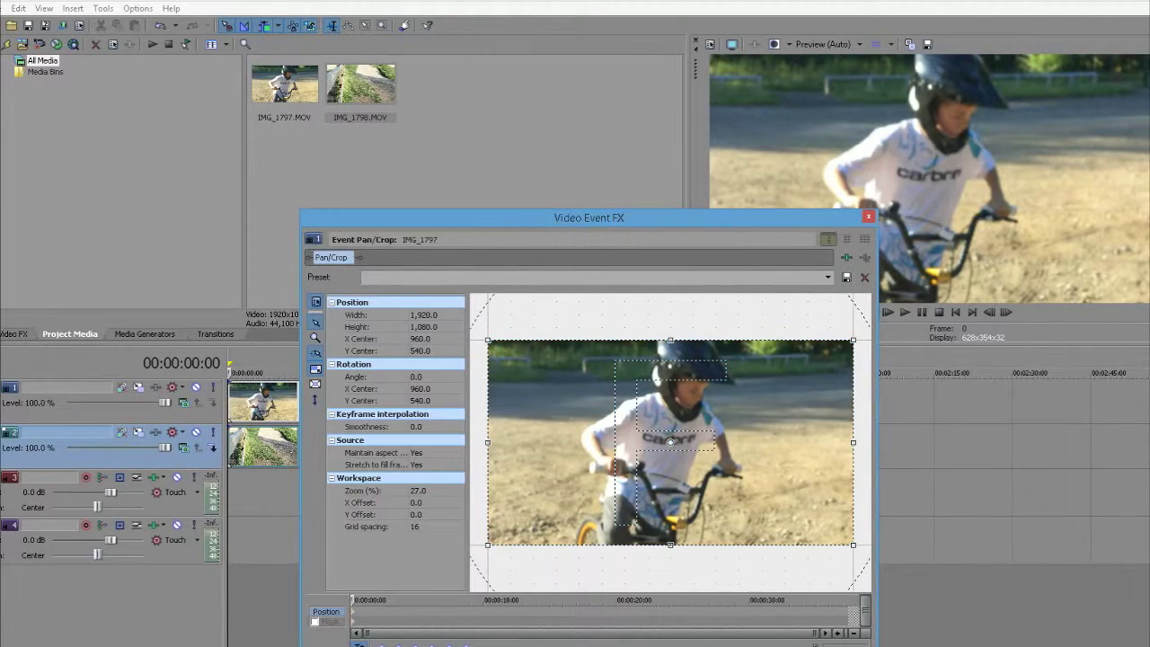
left_click(425, 314)
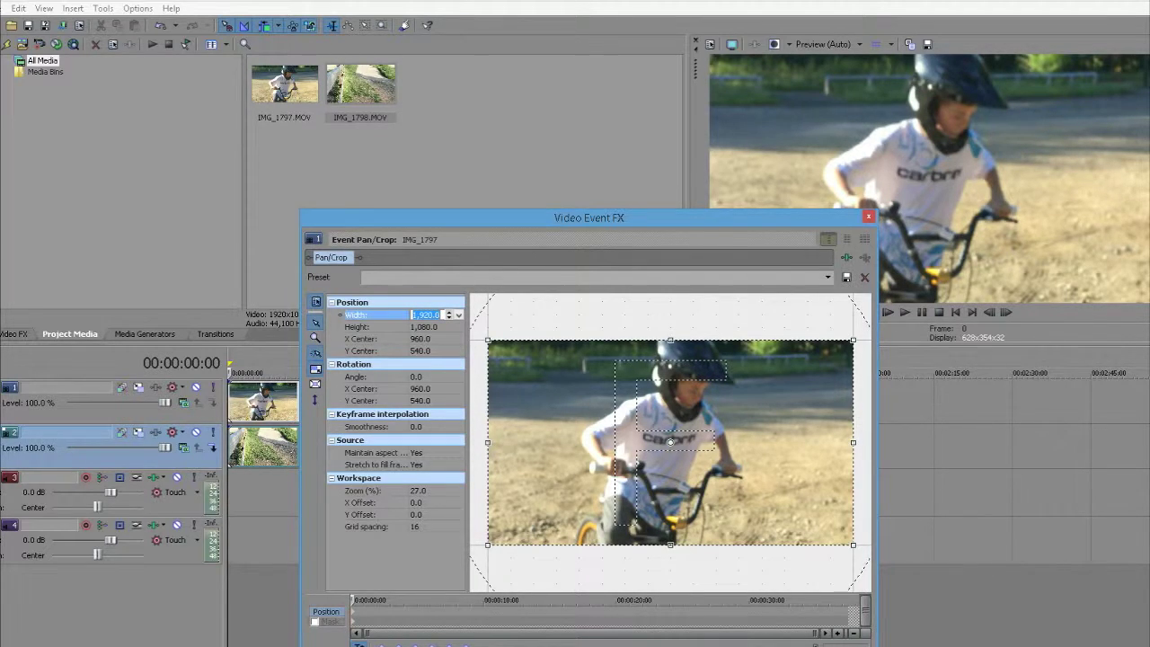
key("alt+Tab")
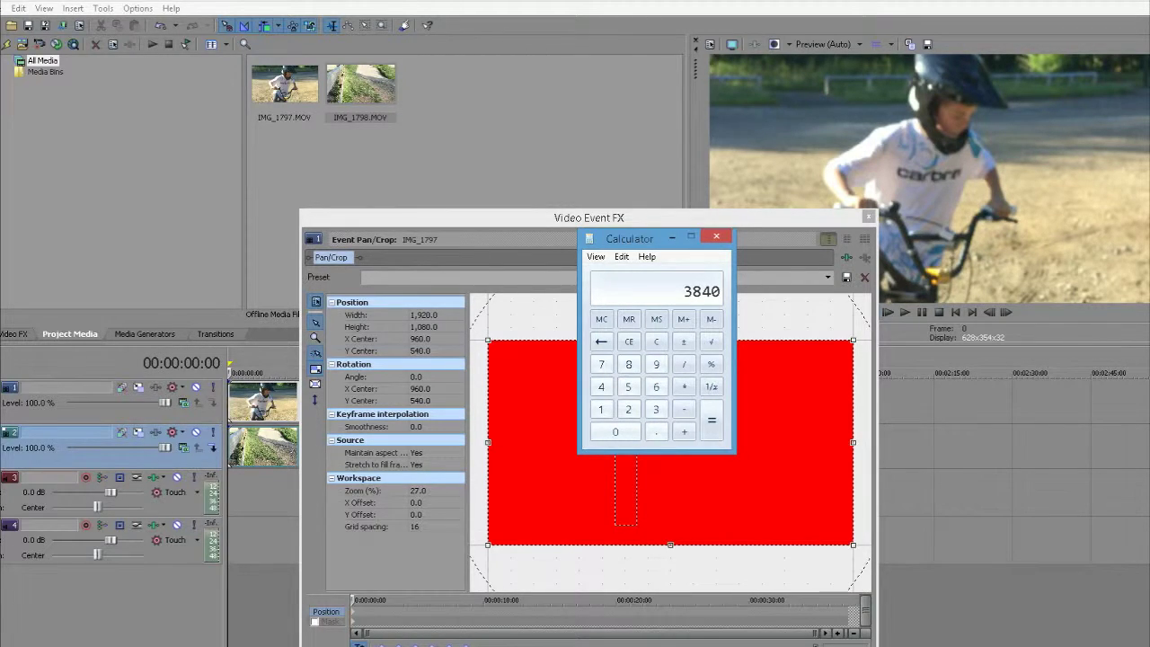
key("alt+Tab")
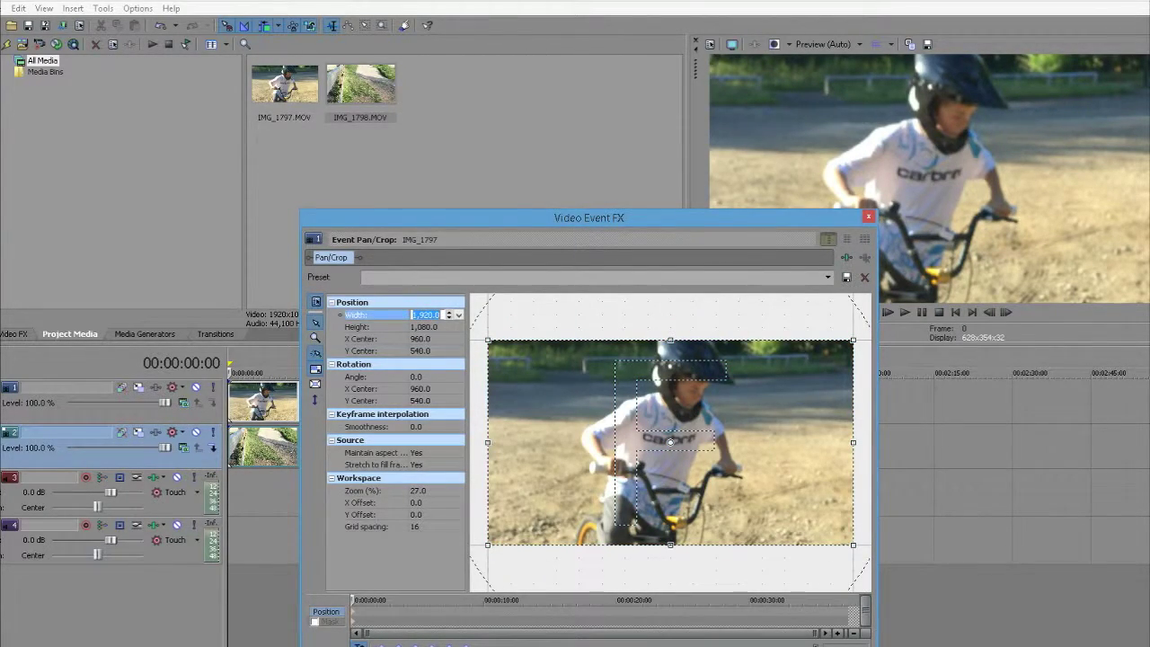
type("3840")
key("Return")
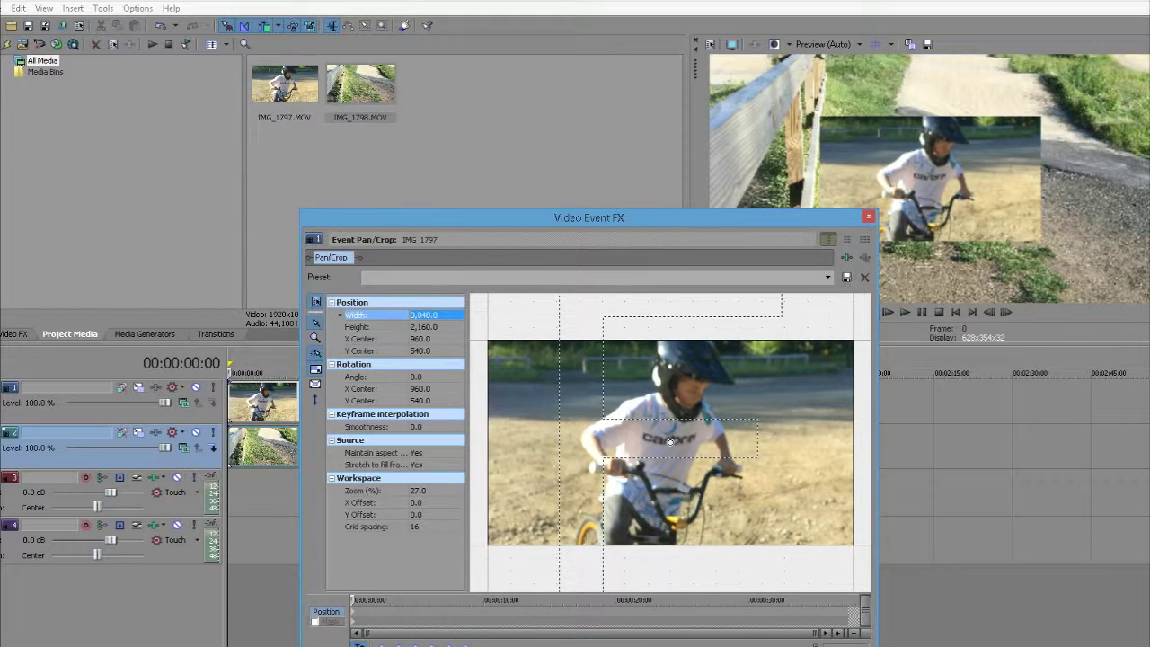
Set the position X Center of the IMG_1797 event to 1920 in Event Pan/Crop
left_click(421, 339)
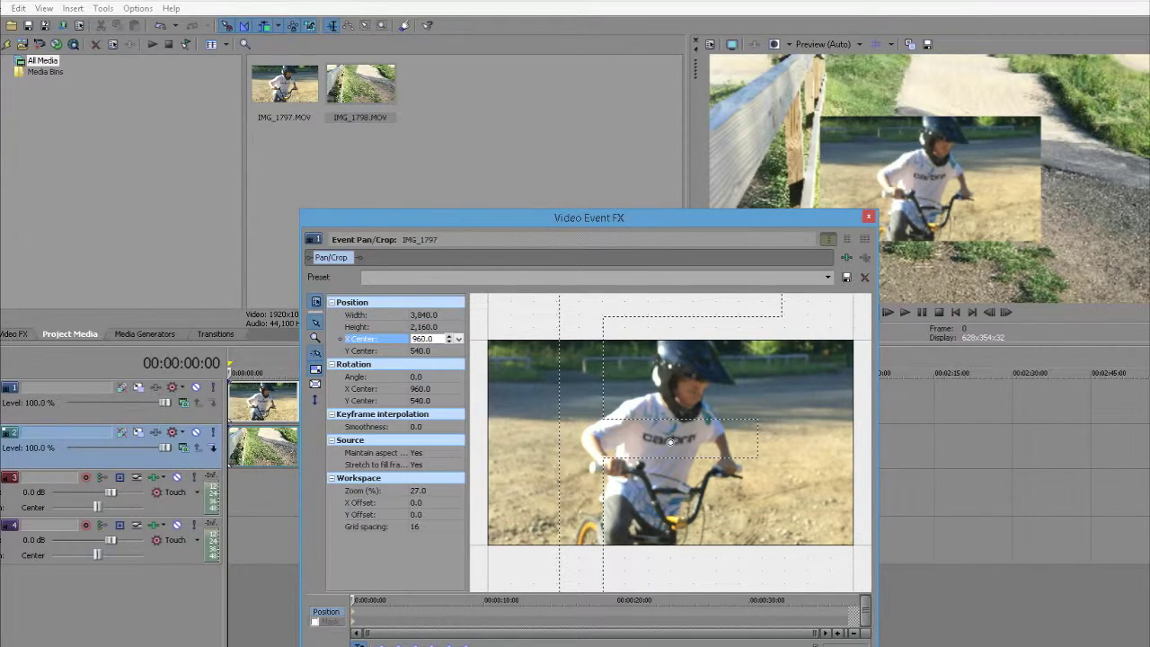
double_click(422, 338)
type("1,920.0")
key("Return")
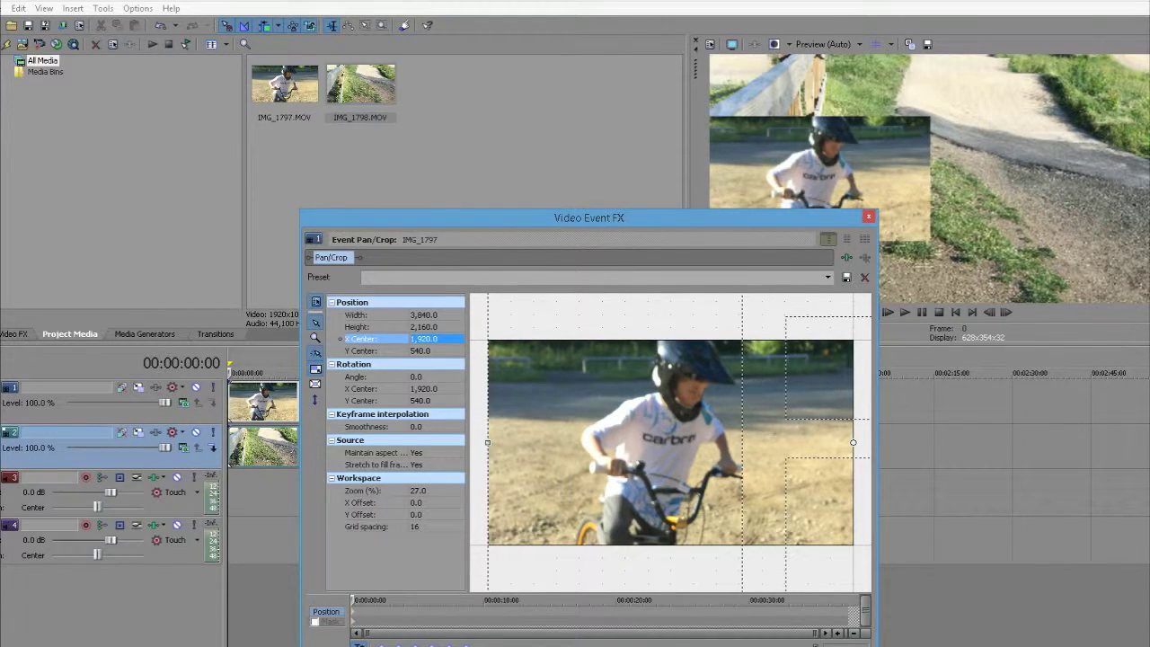
Save the IMG_1797 pan/crop settings as a preset named "split" and close the Video Event FX window
key("Tab")
key("Tab")
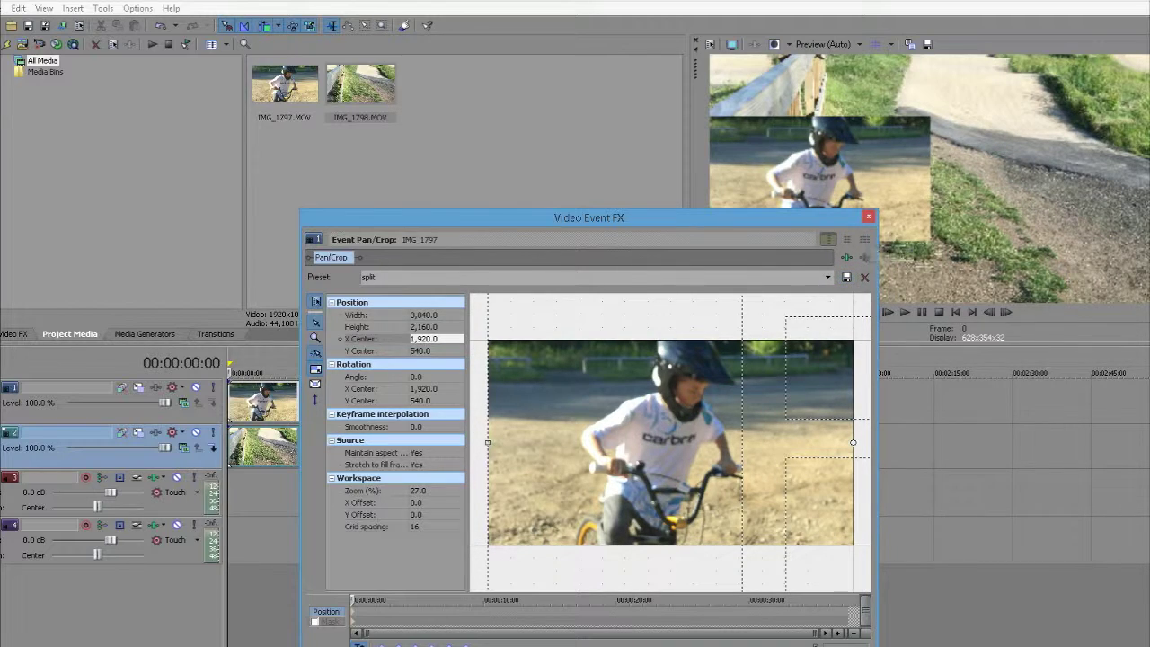
key("alt+F4")
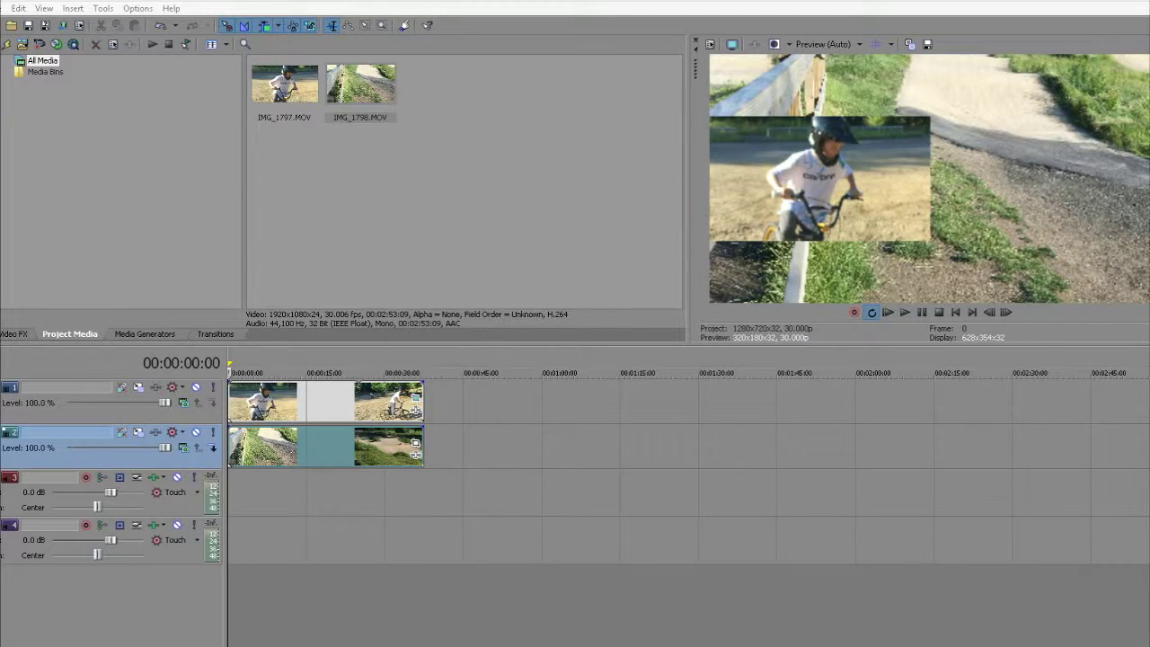
Open Event Pan/Crop for the IMG_1798 event and apply the "split" preset
left_click(415, 452)
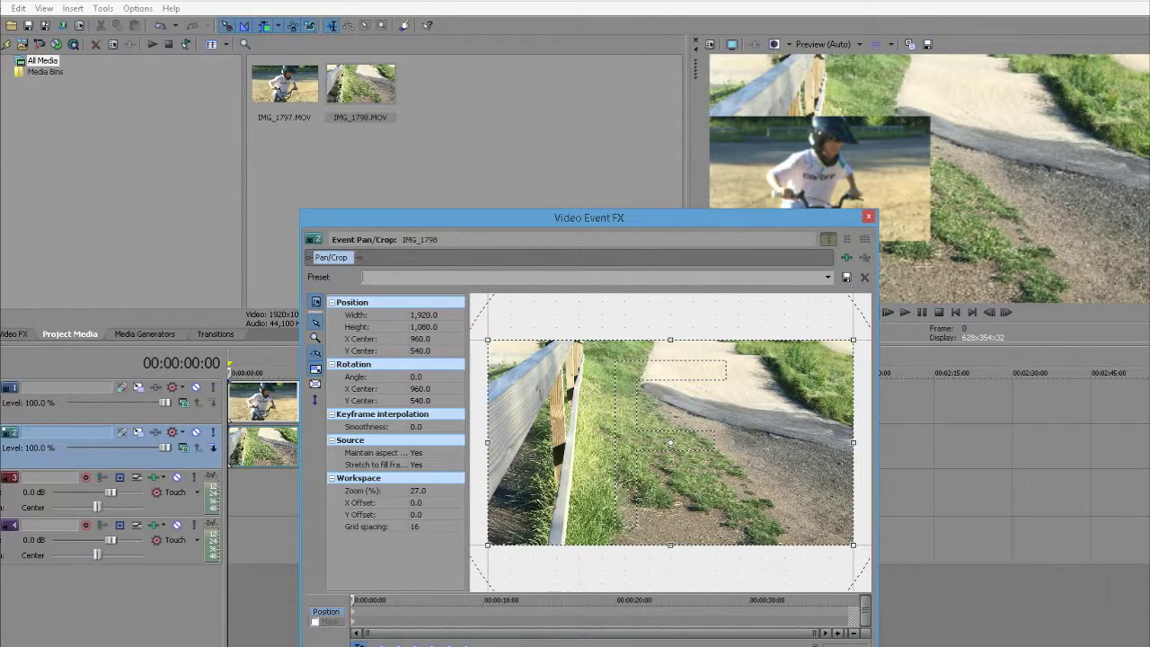
left_click(827, 276)
key("Down")
key("Down")
key("Down")
key("Down")
key("Down")
key("Down")
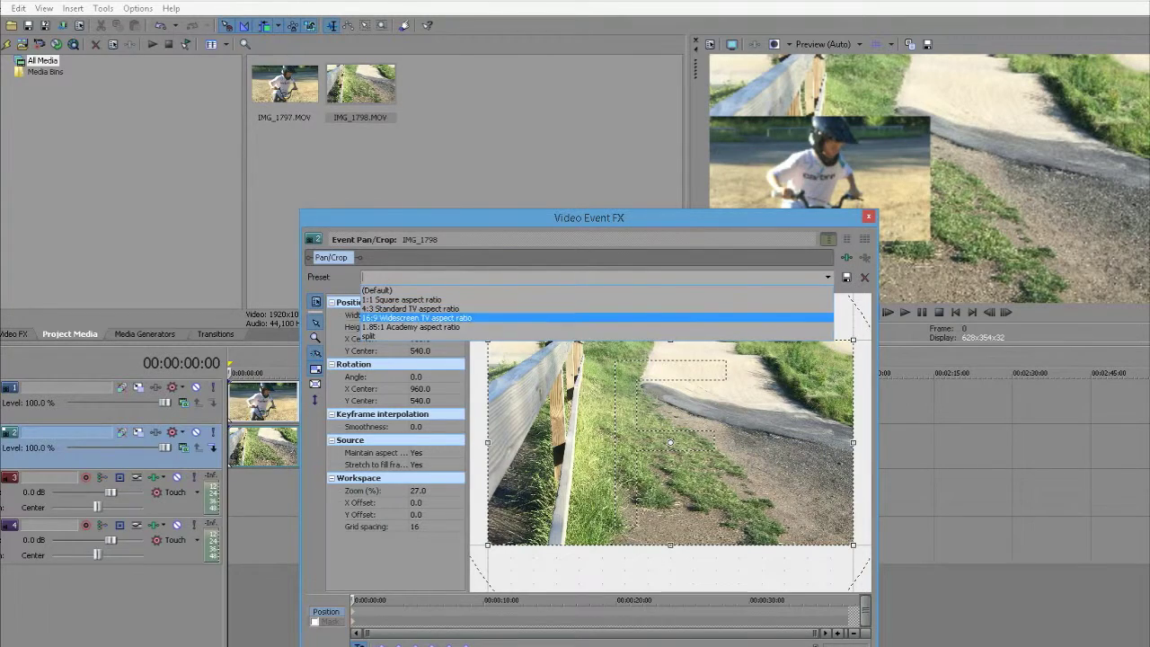
key("Return")
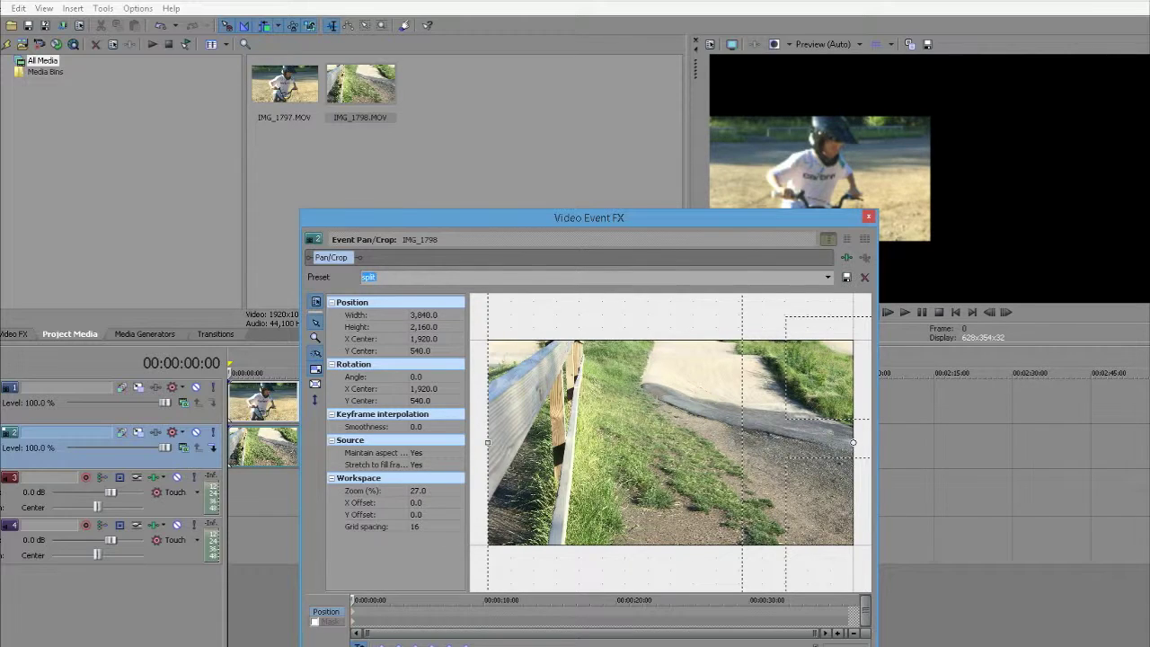
Set the position X Center of IMG_1798 to 0 and close its Event Pan/Crop settings
left_click(427, 338)
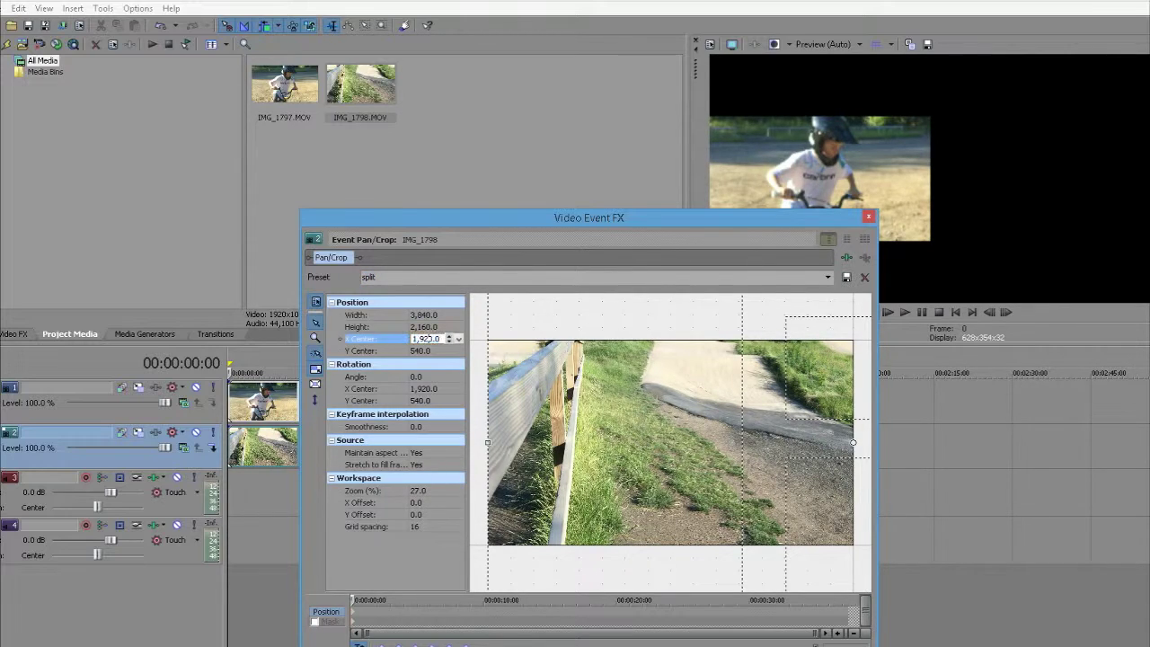
left_click_drag(441, 339, 412, 339)
type("0")
key("Return")
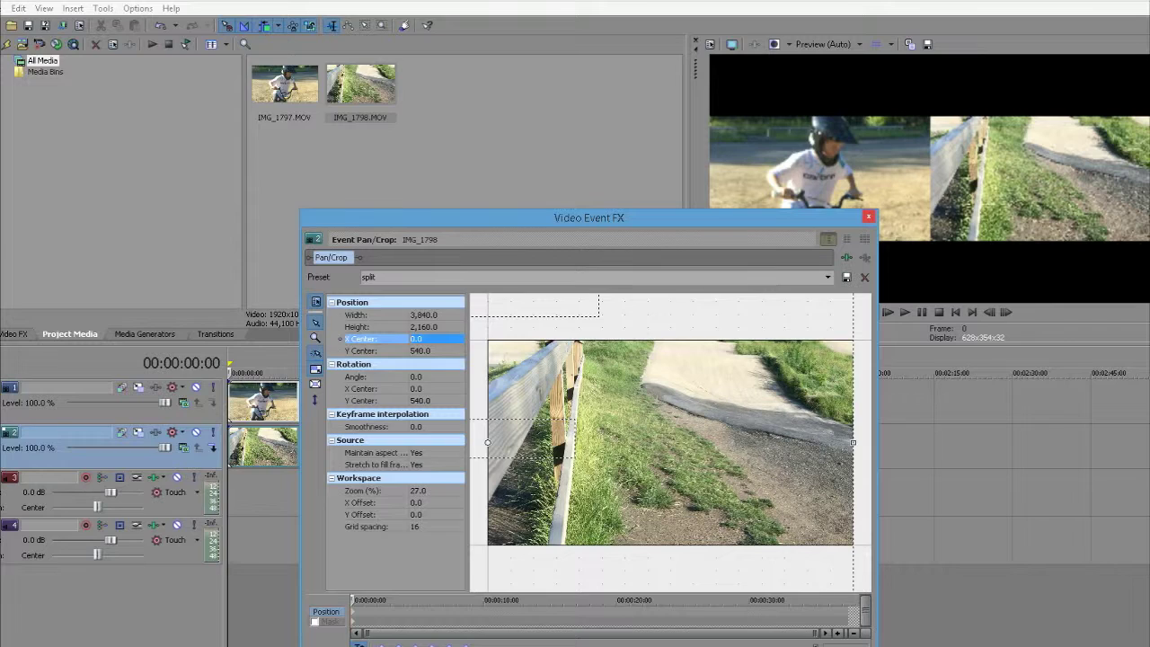
key("alt+F4")
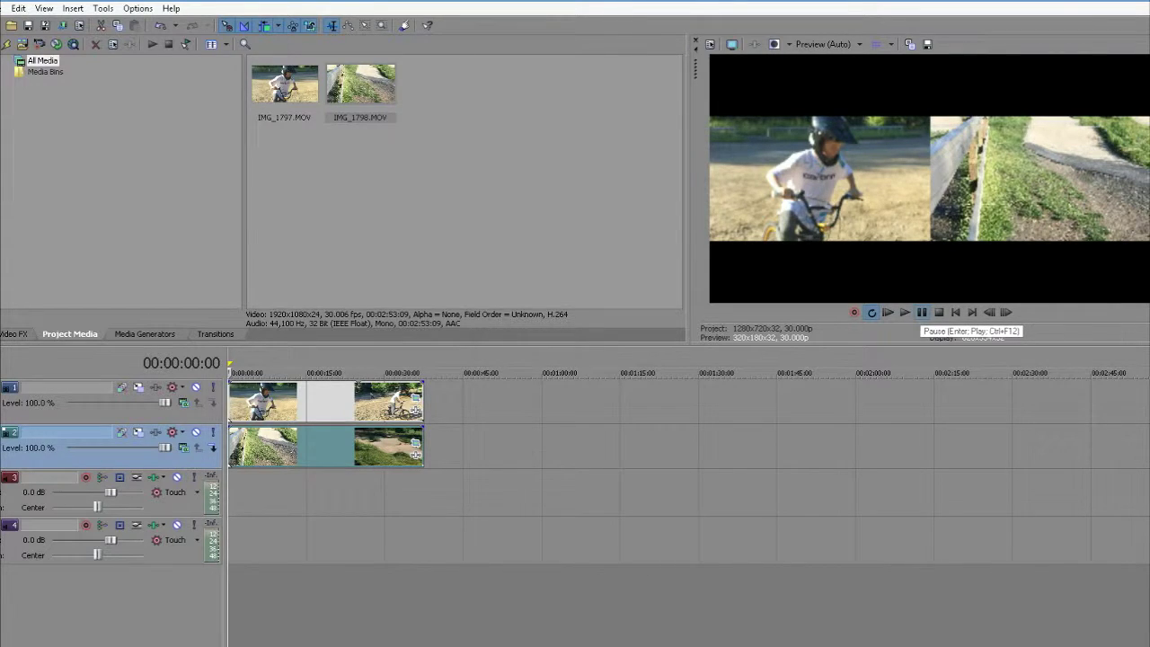
Play the two side-by-side clips in the preview, pause, and return to the start of the project
left_click(904, 312)
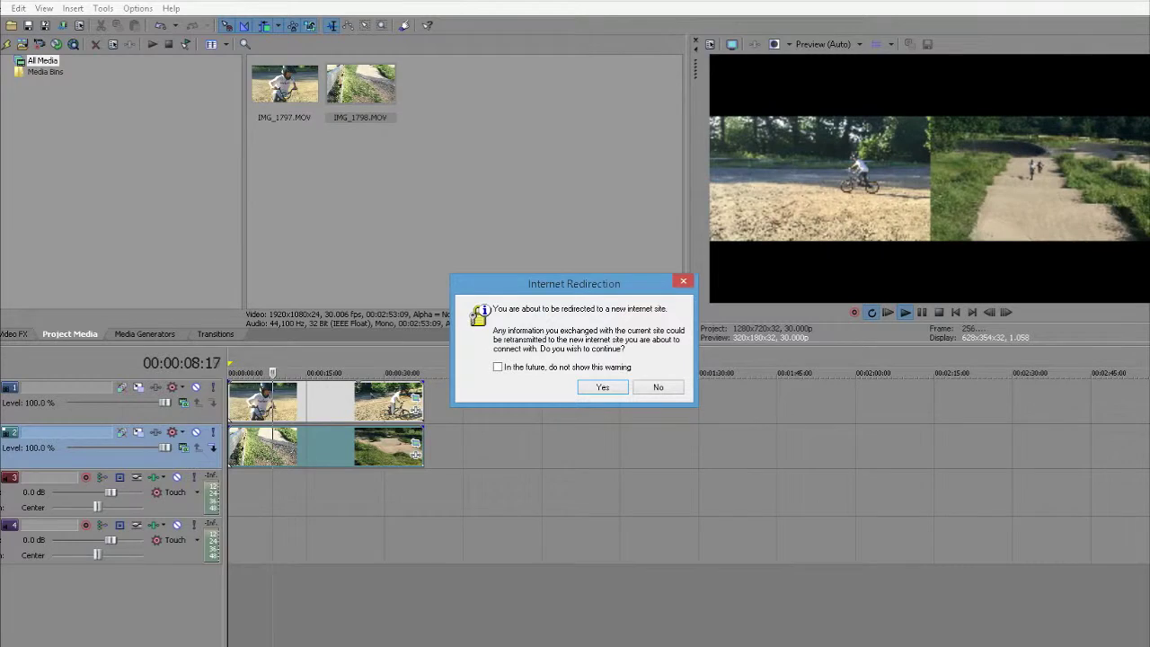
key("Return")
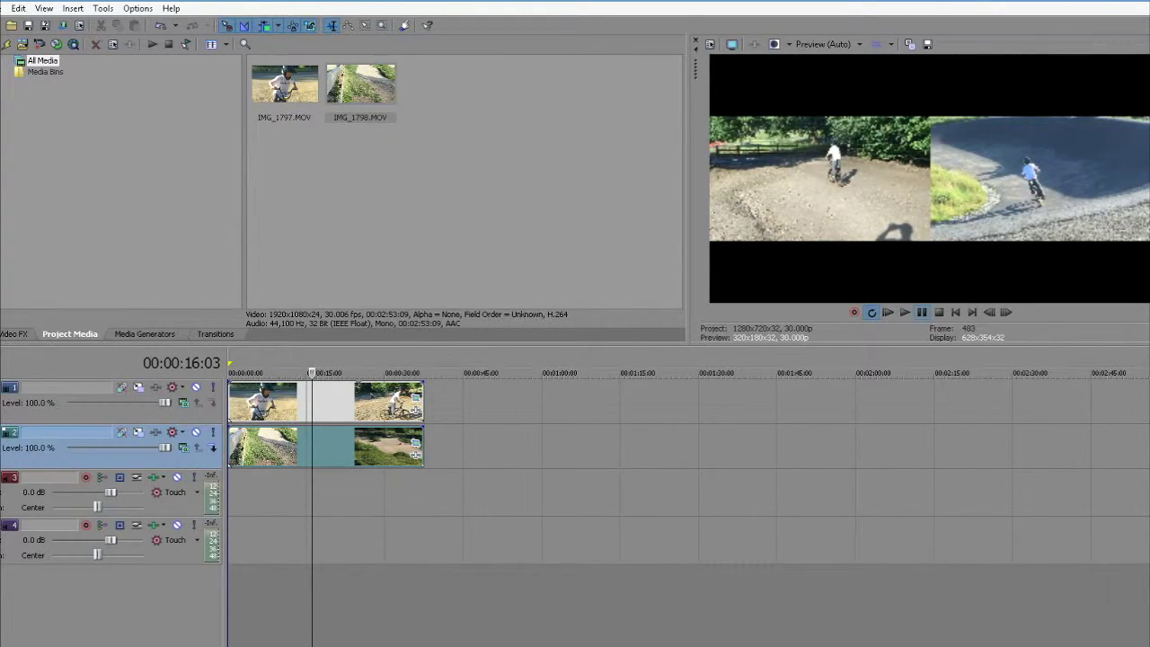
left_click(955, 312)
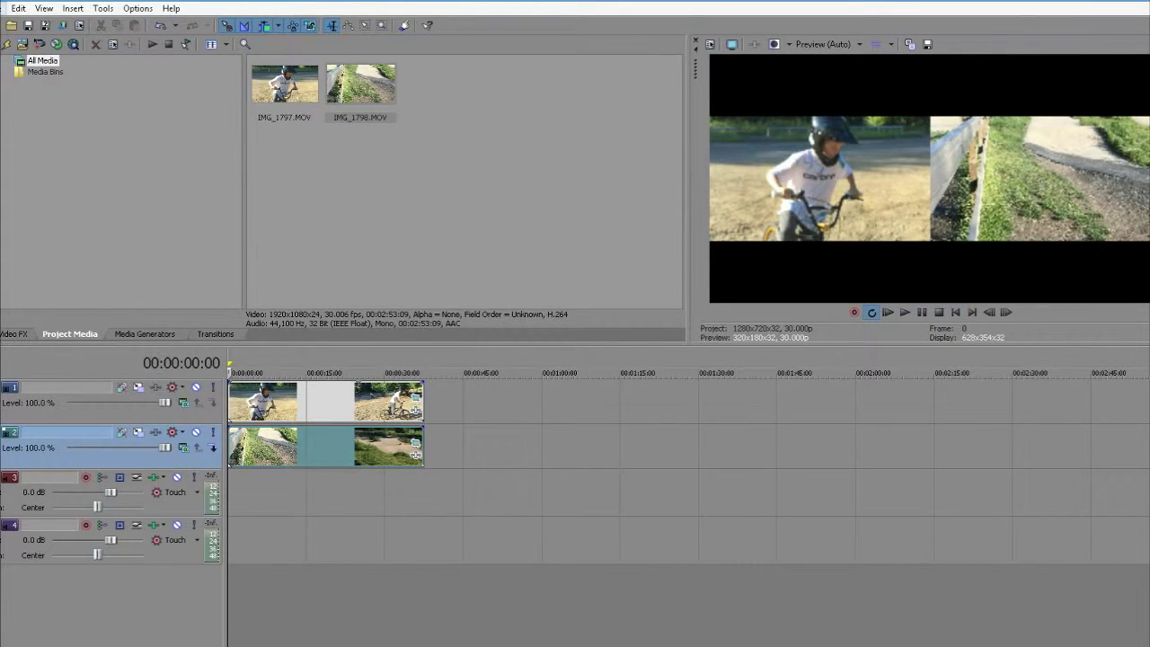
Import "106 - Leftfield - Phat Planet.mp3" from the CD1 folder of "VA - The Fatboy Slim Collection (2015)" in Downloads
key("alt+f")
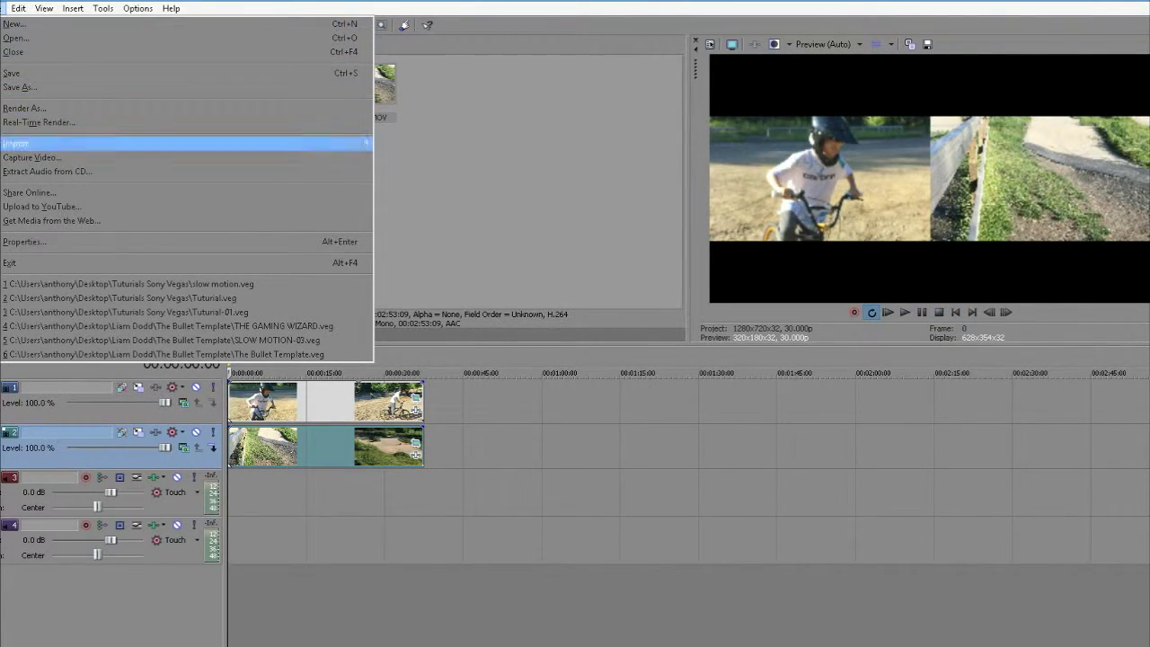
mouse_move(186, 143)
left_click(402, 144)
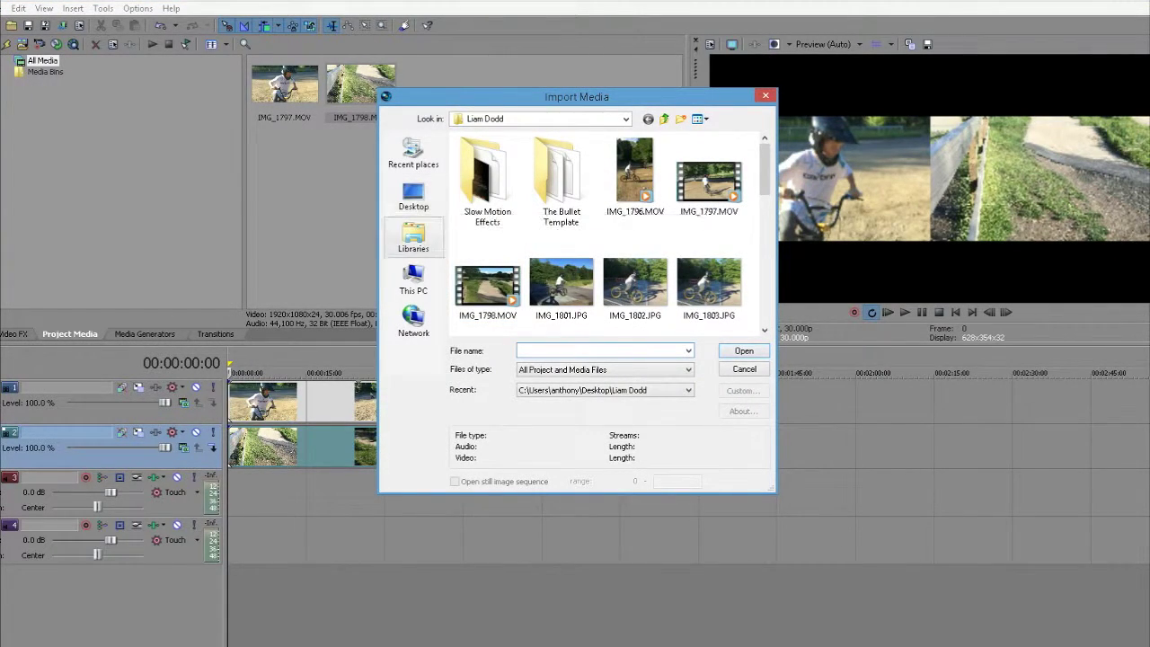
left_click(414, 279)
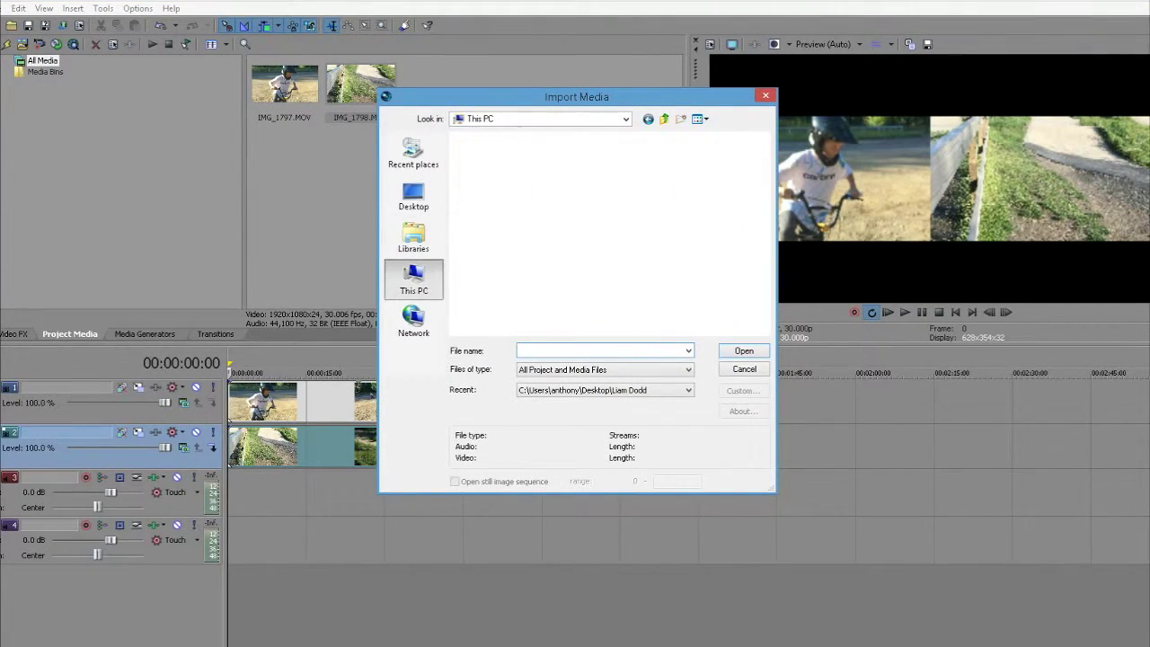
double_click(476, 236)
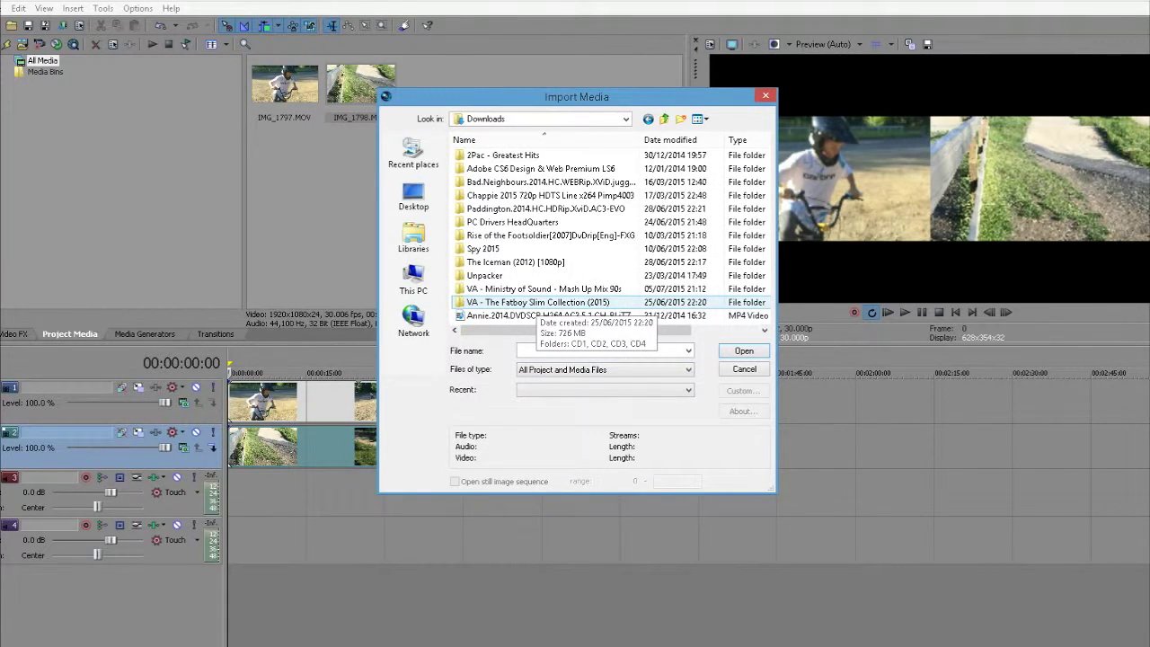
double_click(537, 302)
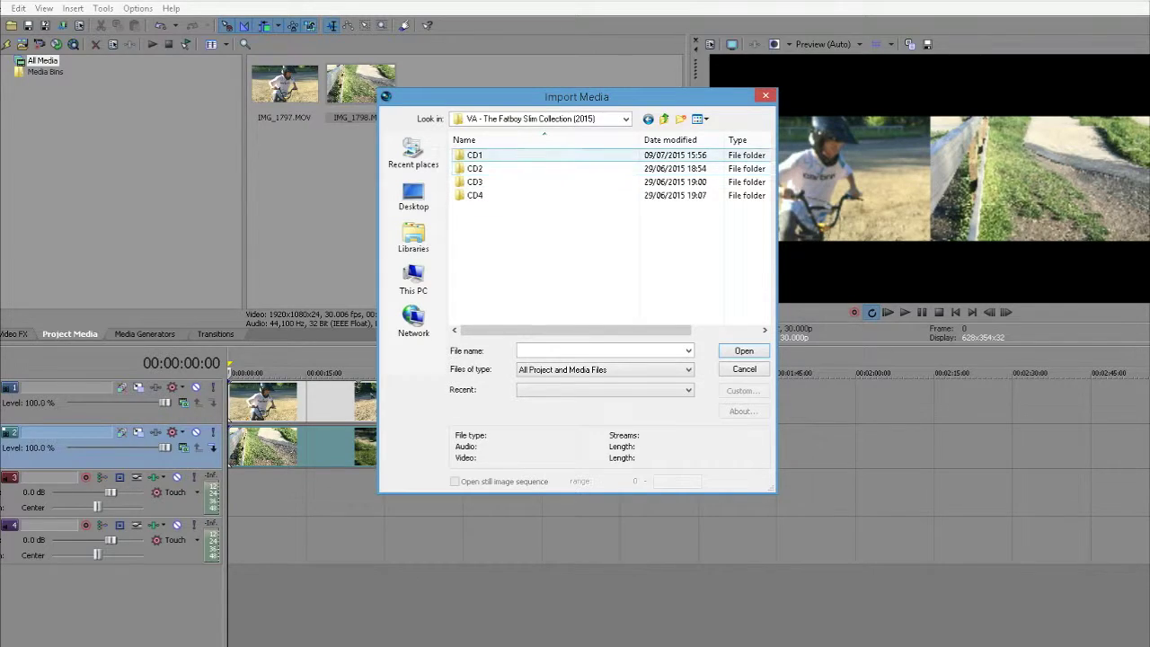
double_click(474, 155)
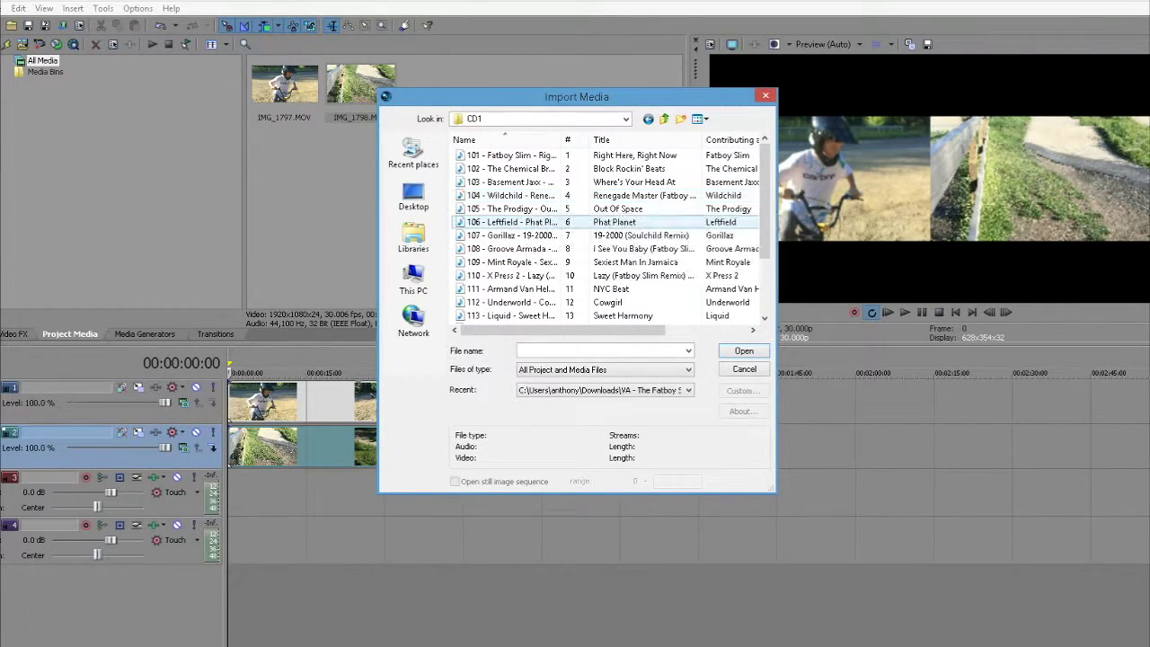
left_click(512, 222)
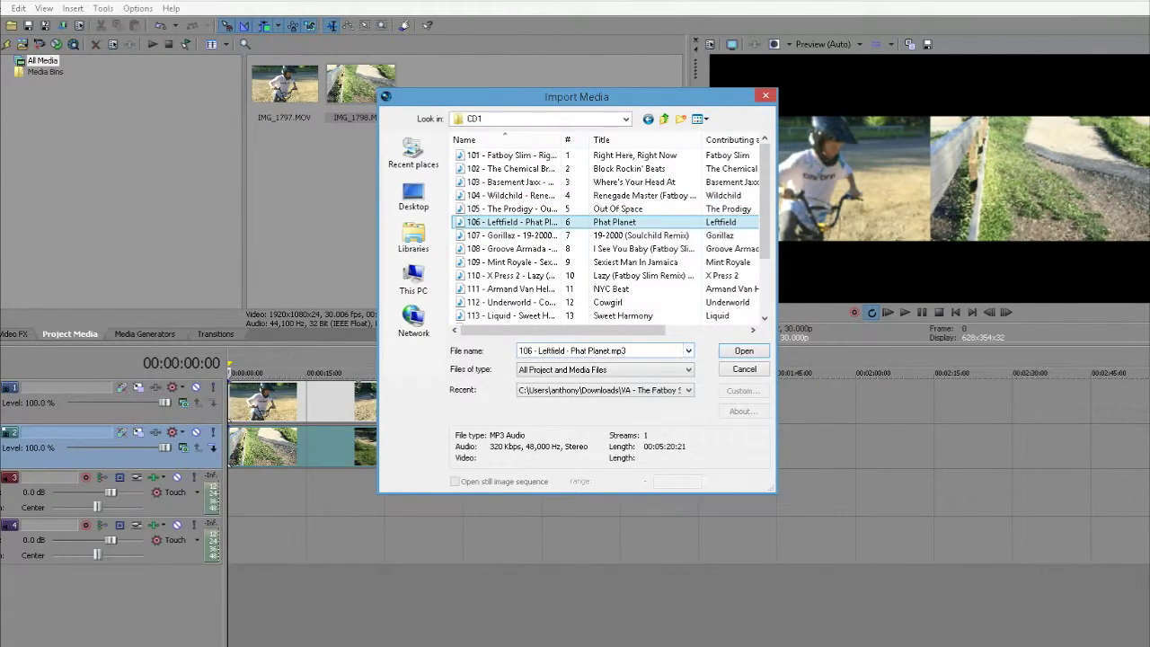
key("Return")
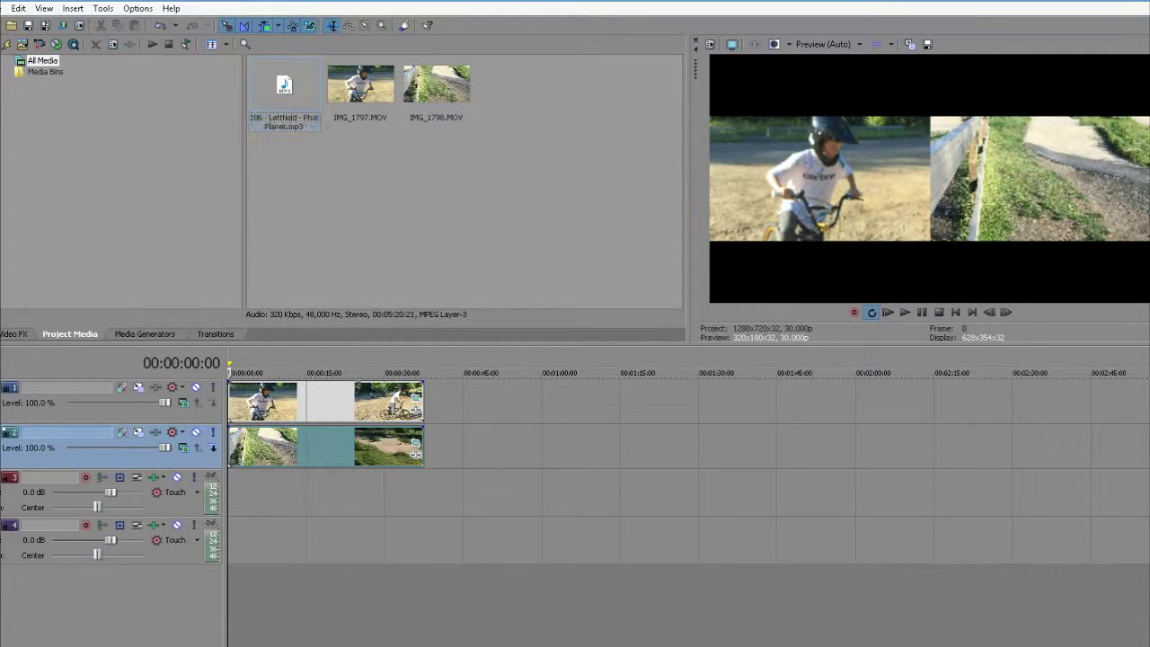
Place the Phat Planet song at the start of the upper audio track and trim it to end with the video clips
left_click(283, 90)
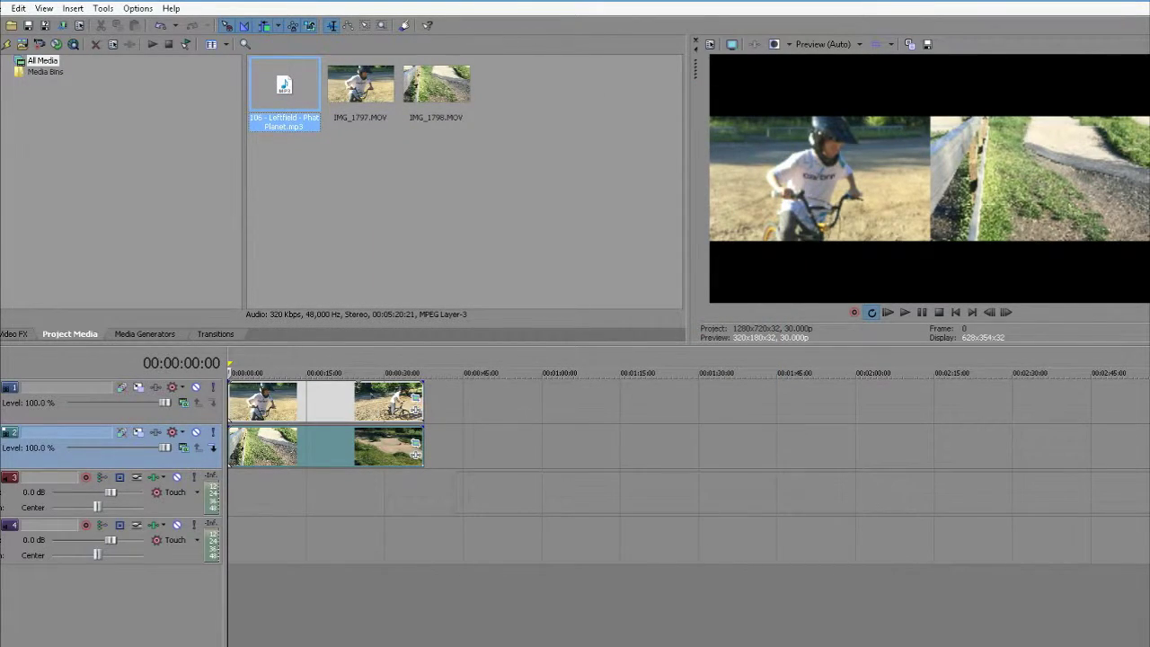
left_click_drag(457, 492, 228, 492)
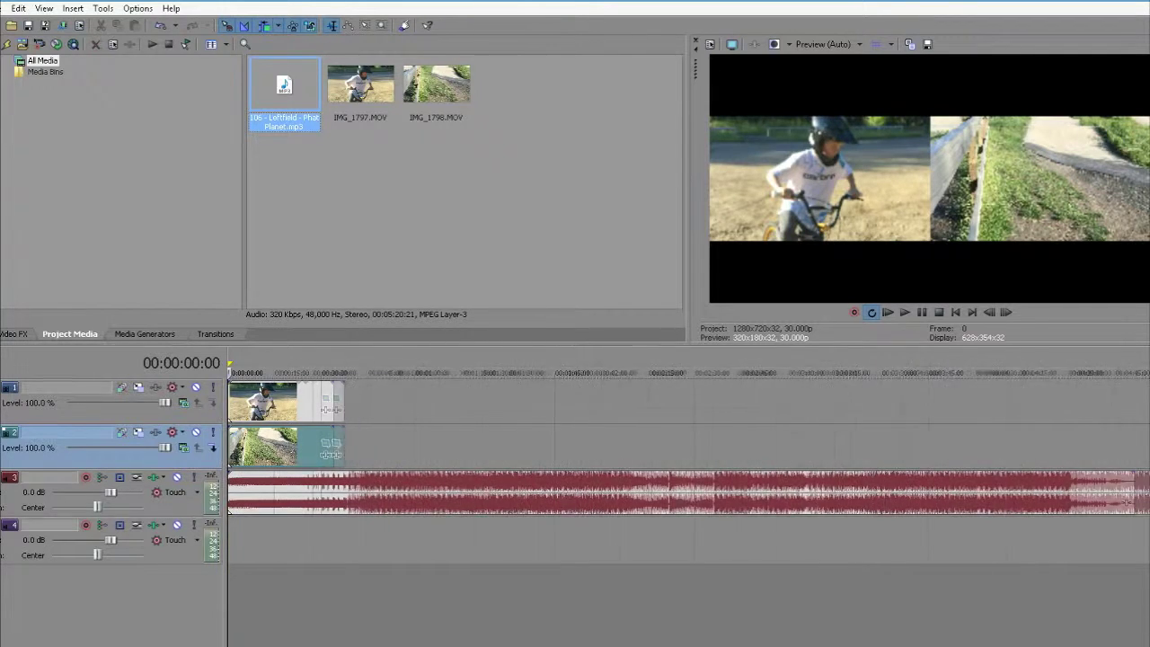
left_click_drag(1132, 494, 325, 501)
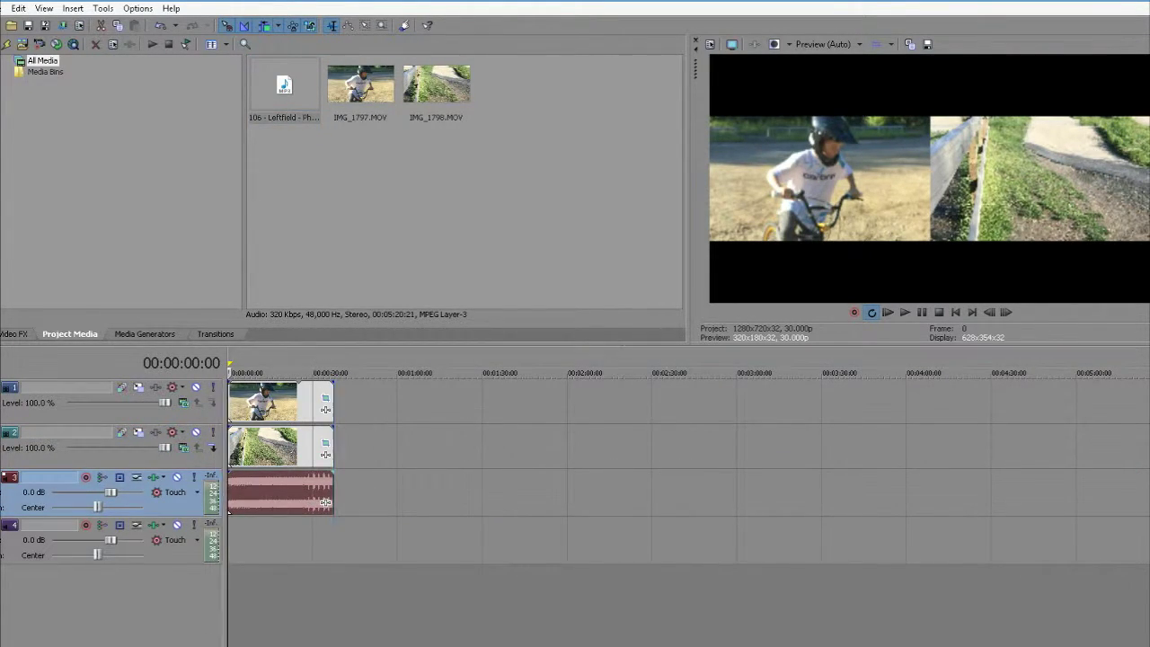
Play the project from the start to check the side-by-side clips together with the music
scroll(325, 501, "up", 2)
scroll(402, 502, "down", 2)
scroll(402, 502, "up", 5)
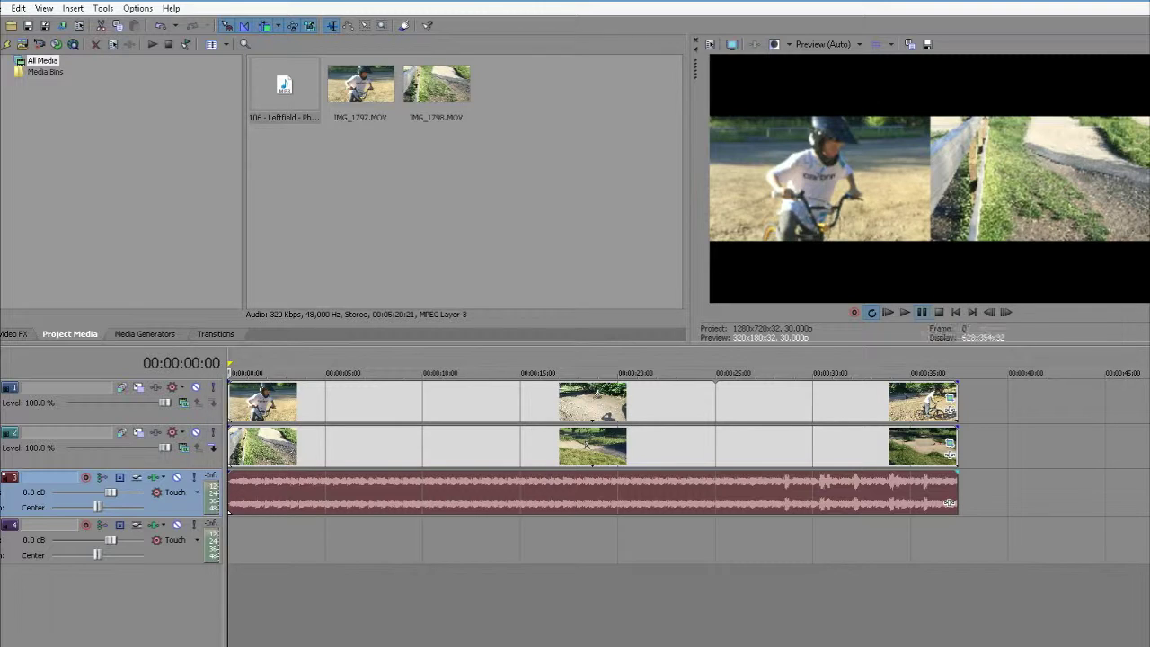
key("space")
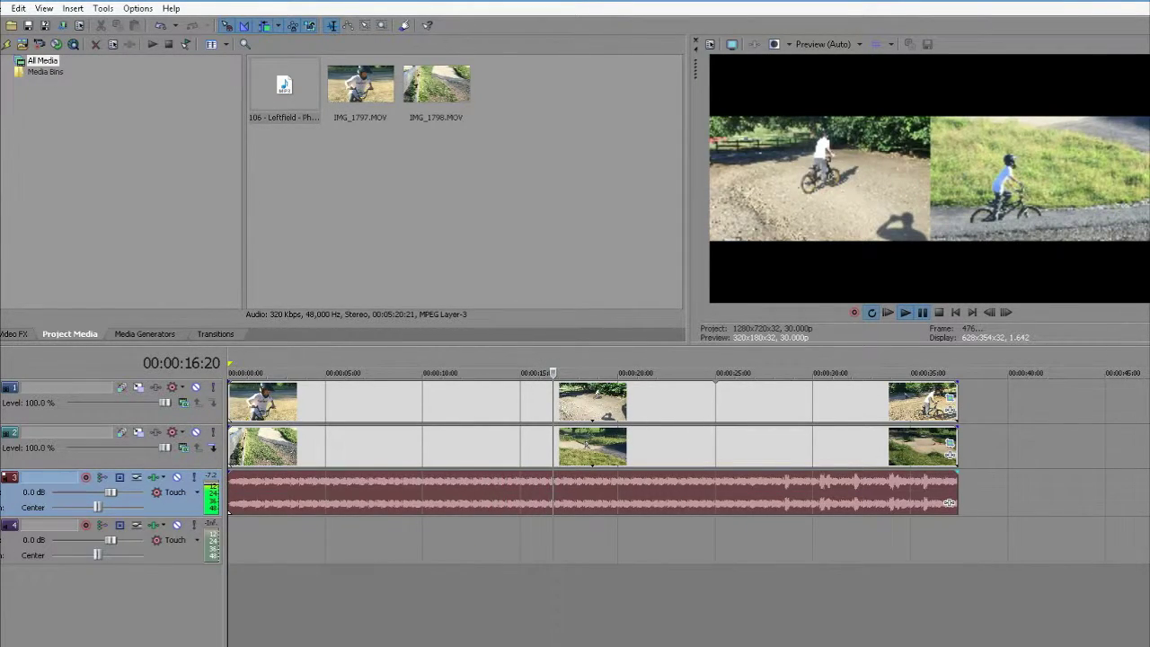
Delete the Phat Planet audio event from the timeline and remove its media file from the project
right_click(716, 483)
left_click(747, 278)
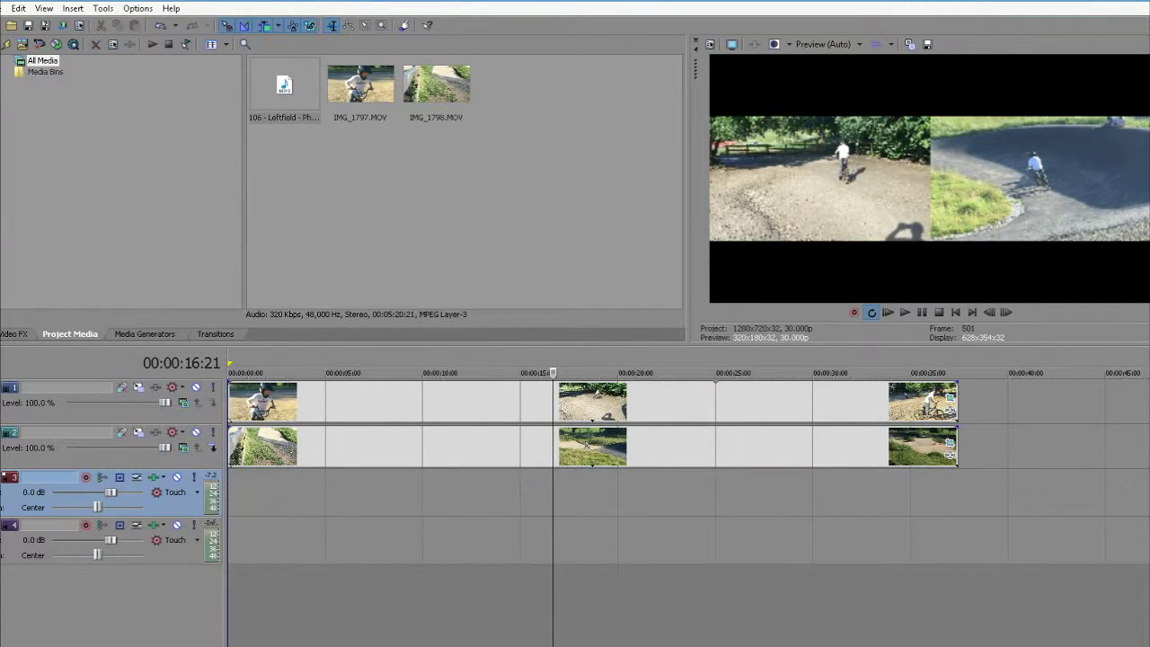
right_click(287, 82)
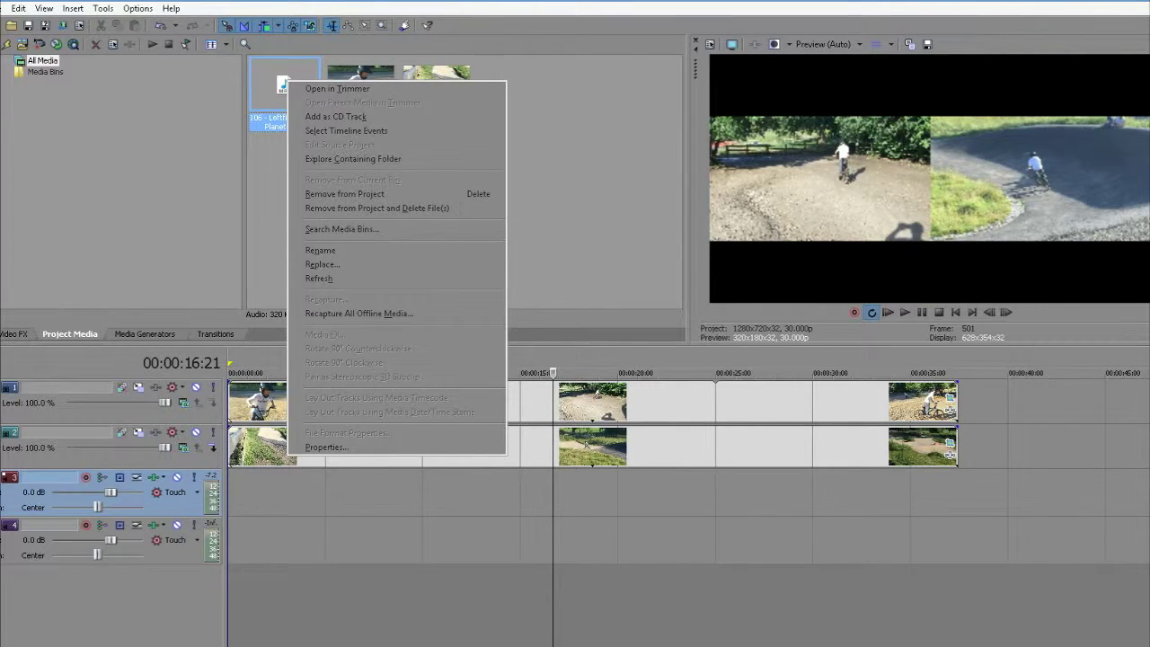
left_click(344, 194)
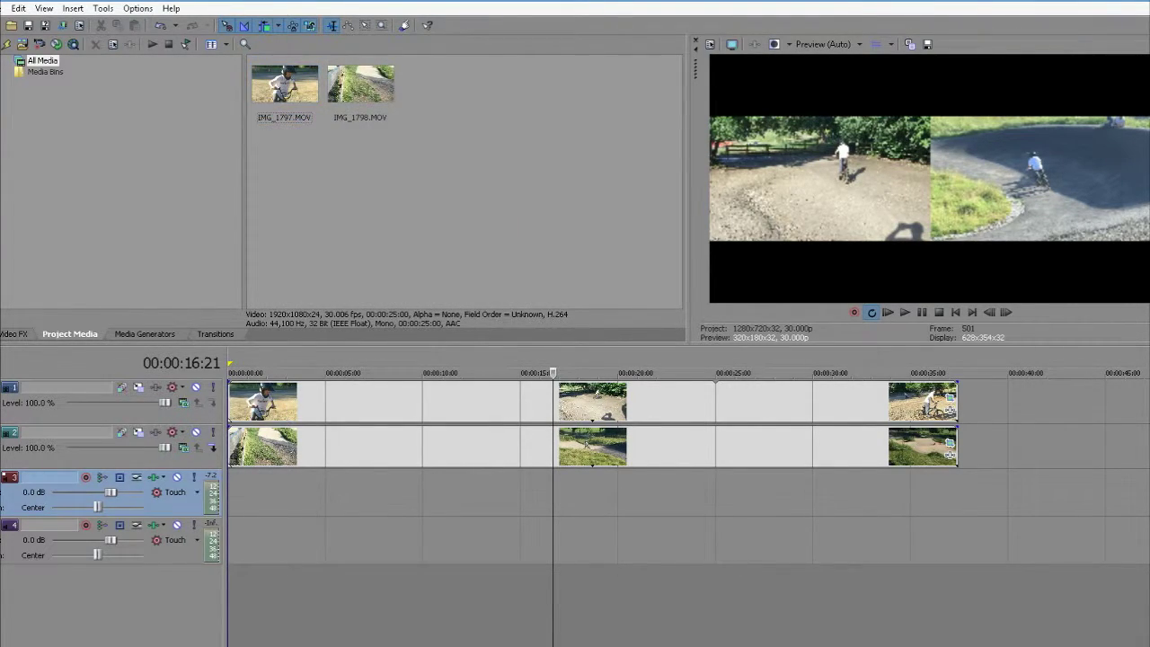
Import the "102 - The Chemical Brothers - Block Rockin' Beats.mp3" song from the CD1 folder
key("alt+f")
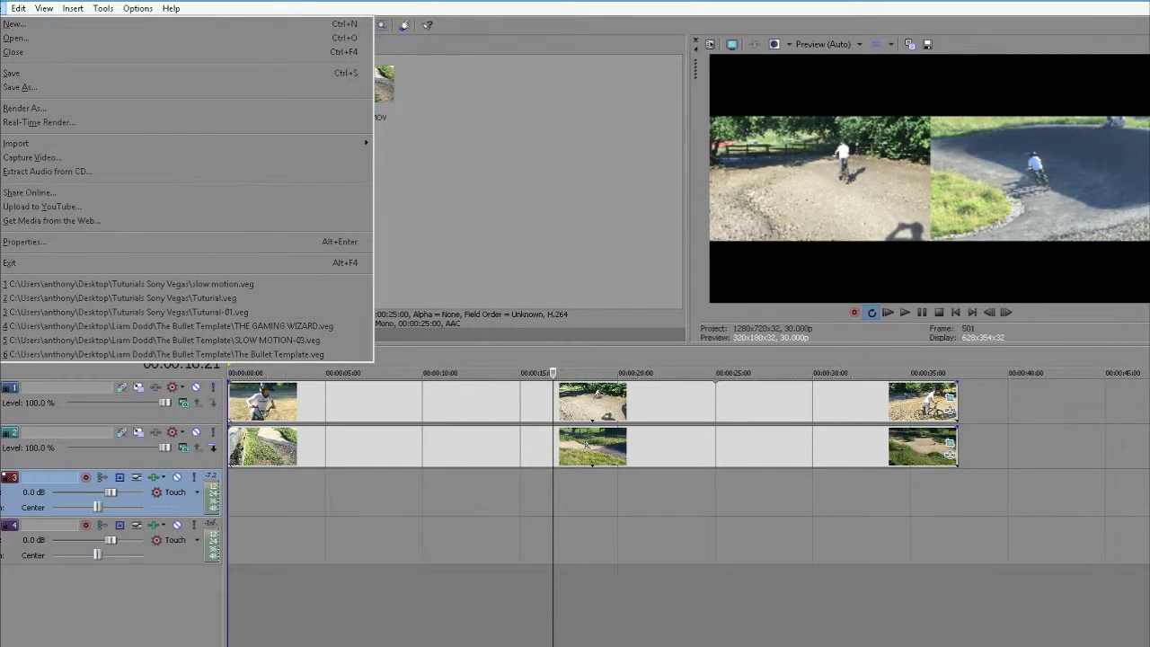
mouse_move(16, 143)
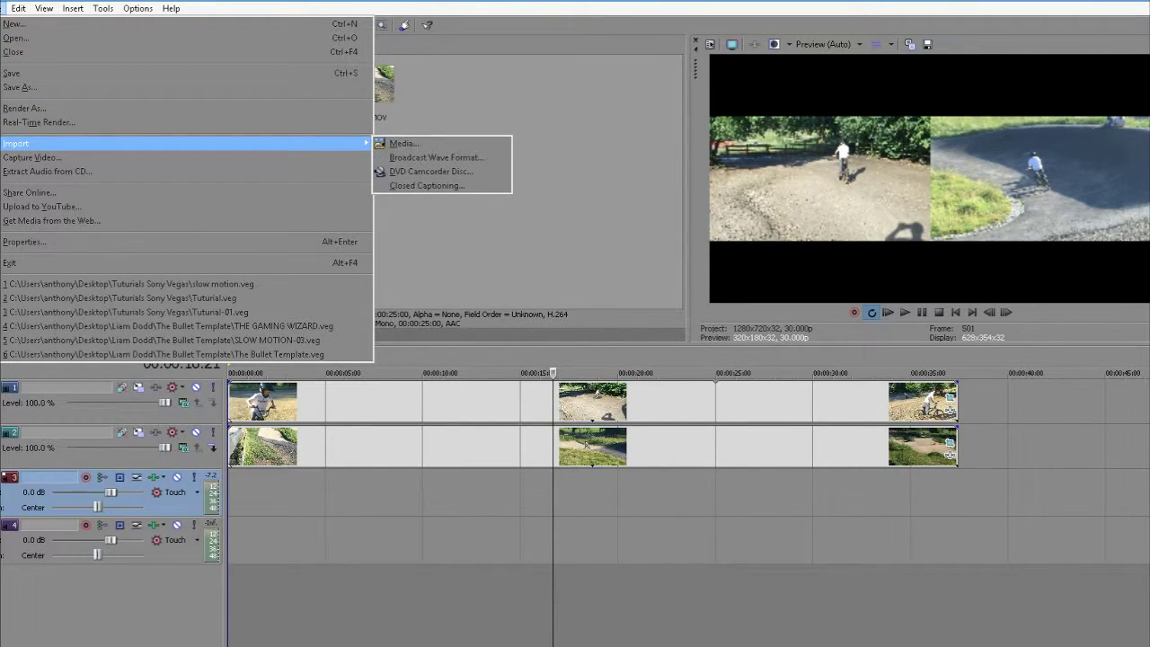
key("Right")
key("Return")
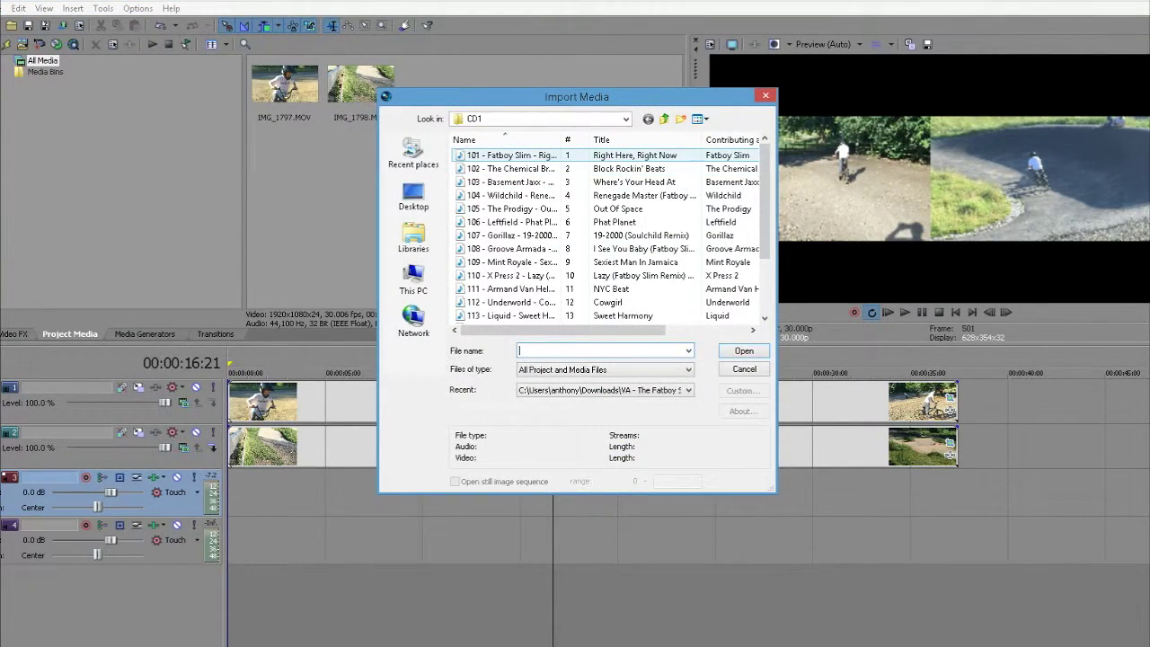
left_click(510, 168)
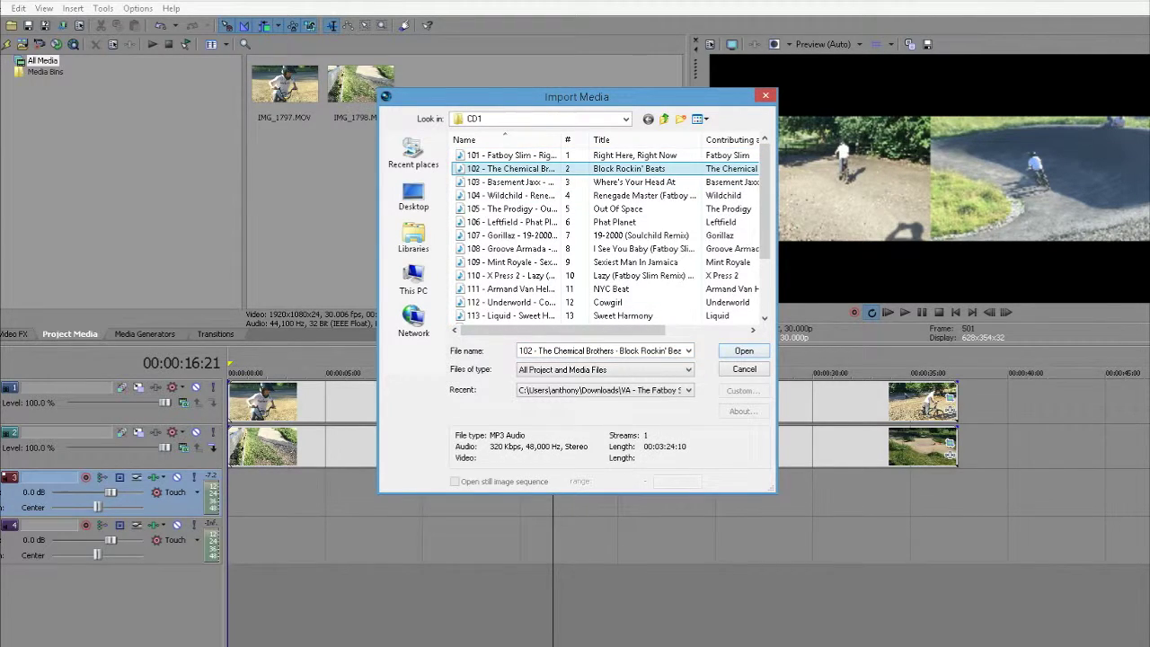
key("Return")
Place the Block Rockin' Beats song at the start of the upper audio track, then play and pause the project
left_click_drag(284, 89, 230, 492)
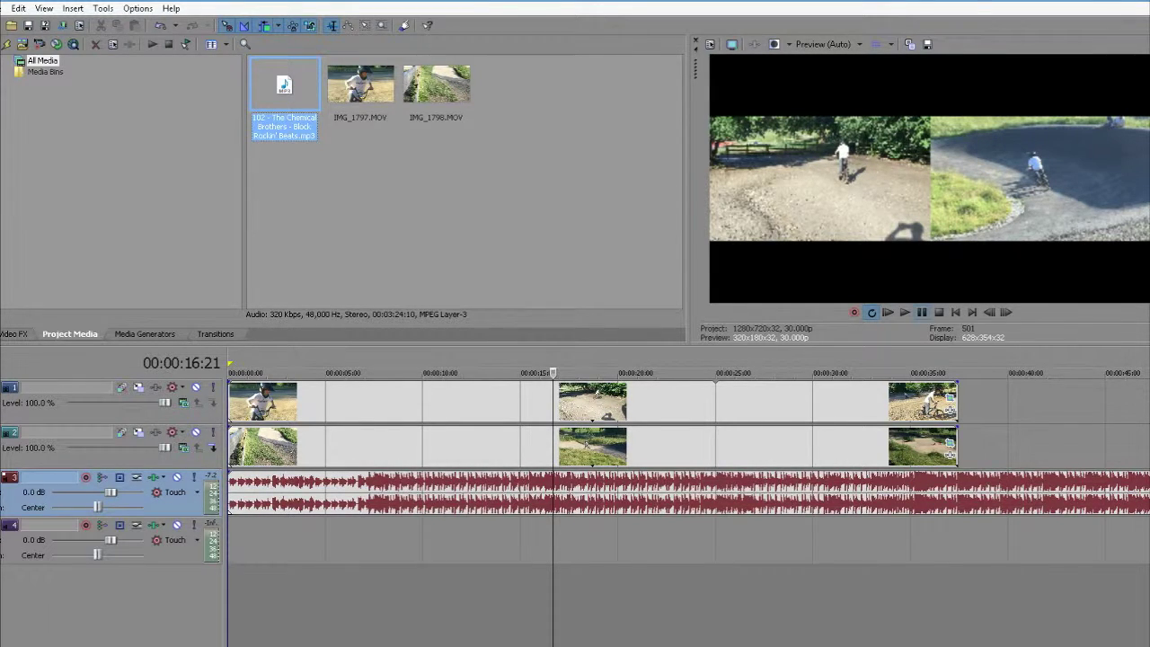
key("space")
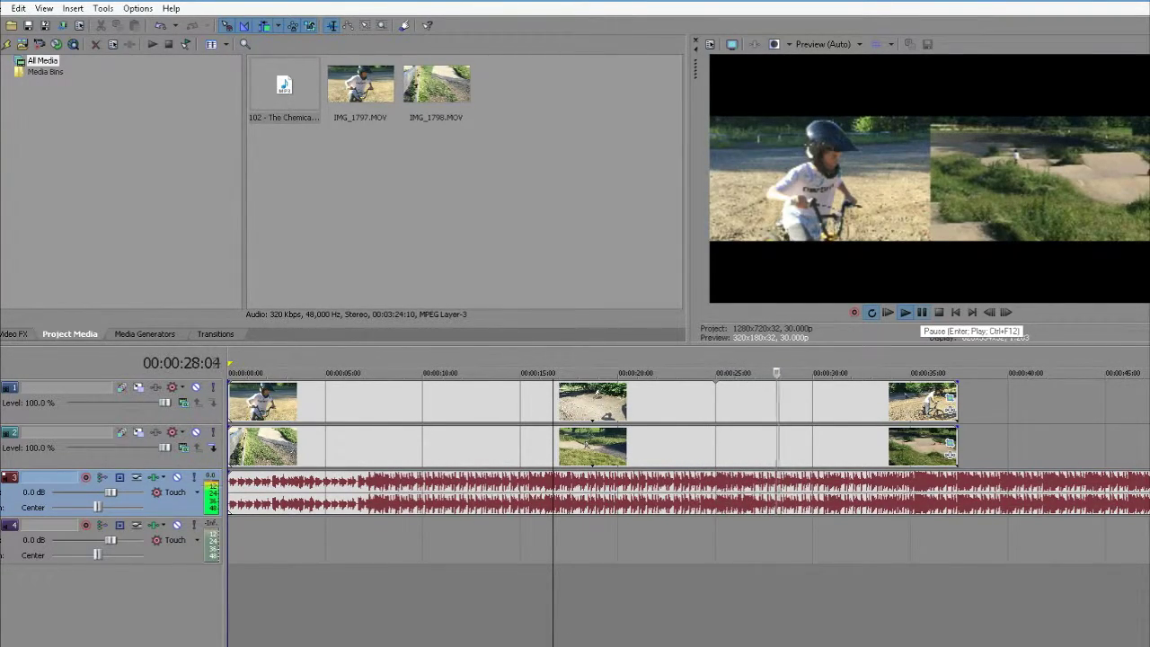
left_click(921, 312)
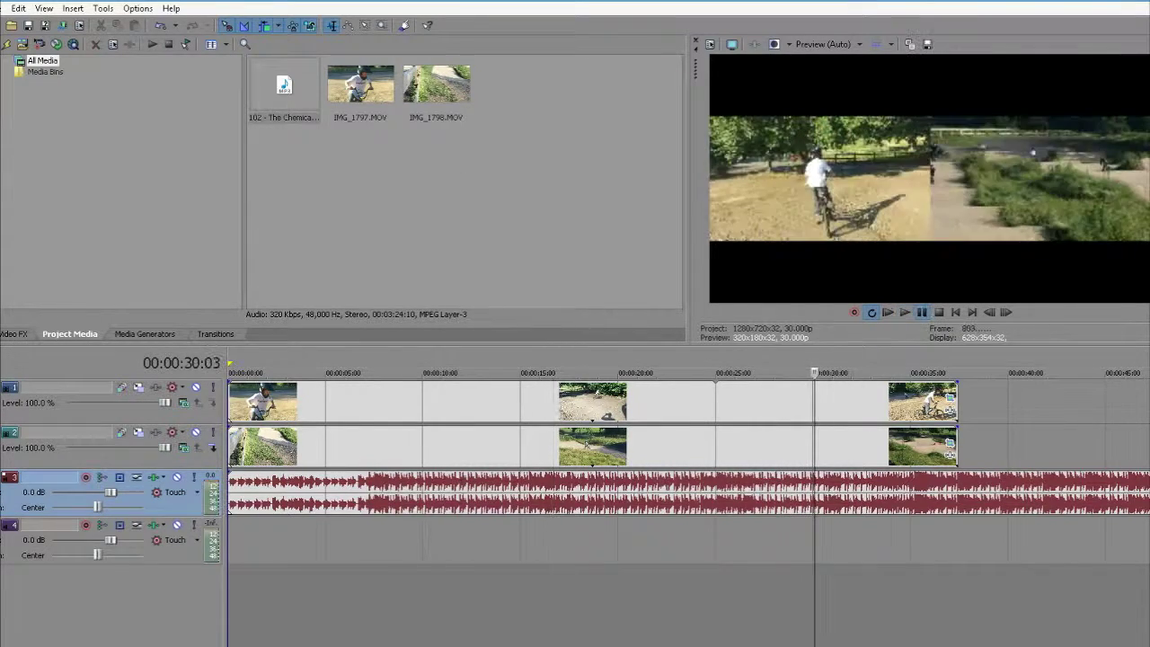